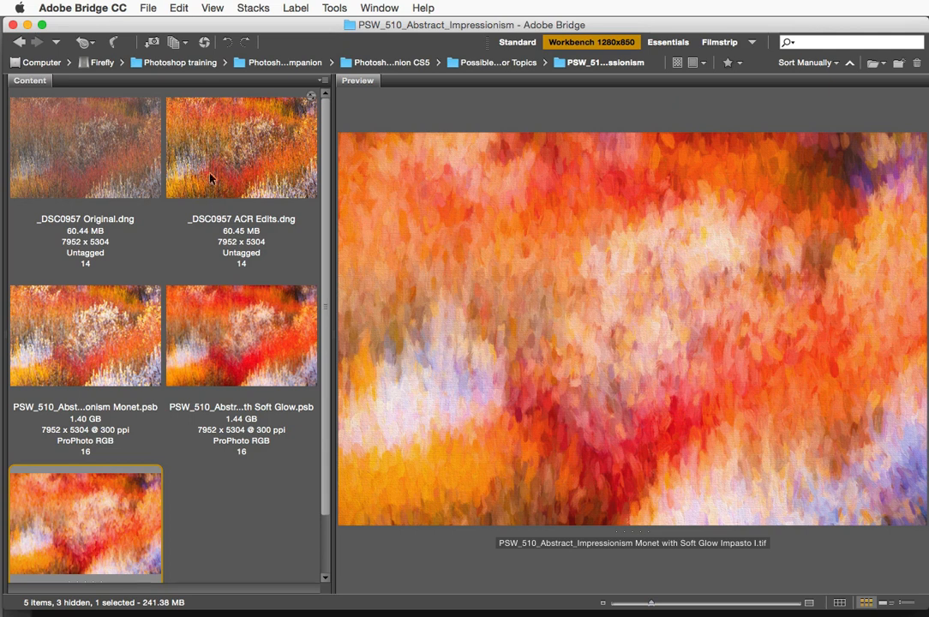
# Preview the original, ACR-edited, Monet, Soft Glow and Impasto versions of the photo to compare them.
pyautogui.click(76, 150)
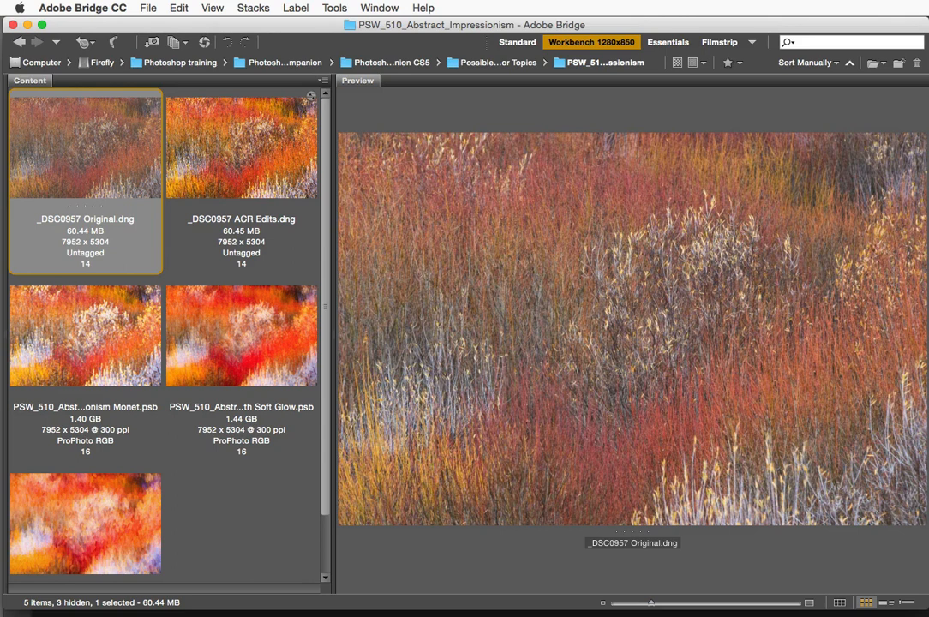
pyautogui.click(240, 148)
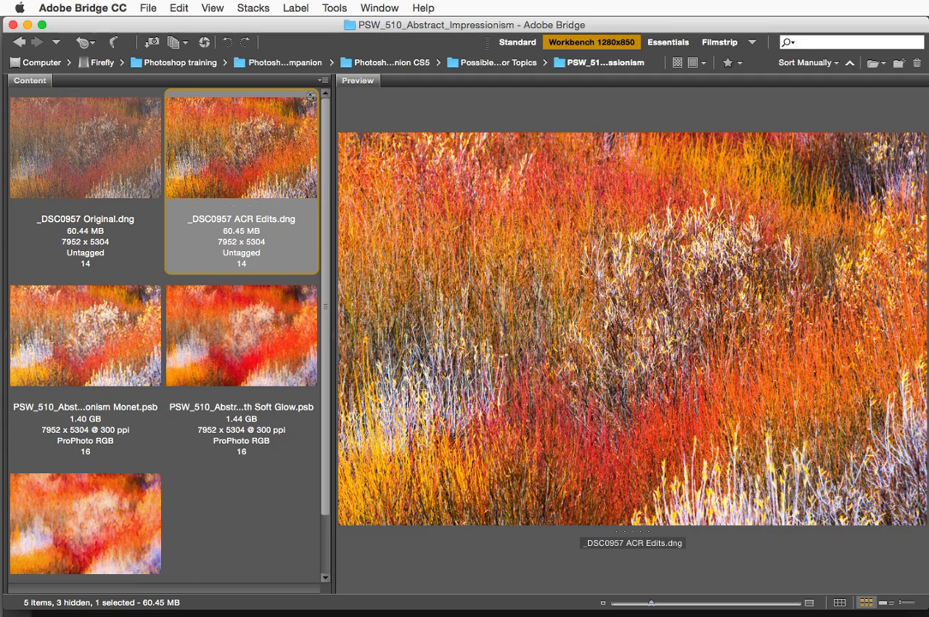
pyautogui.click(85, 335)
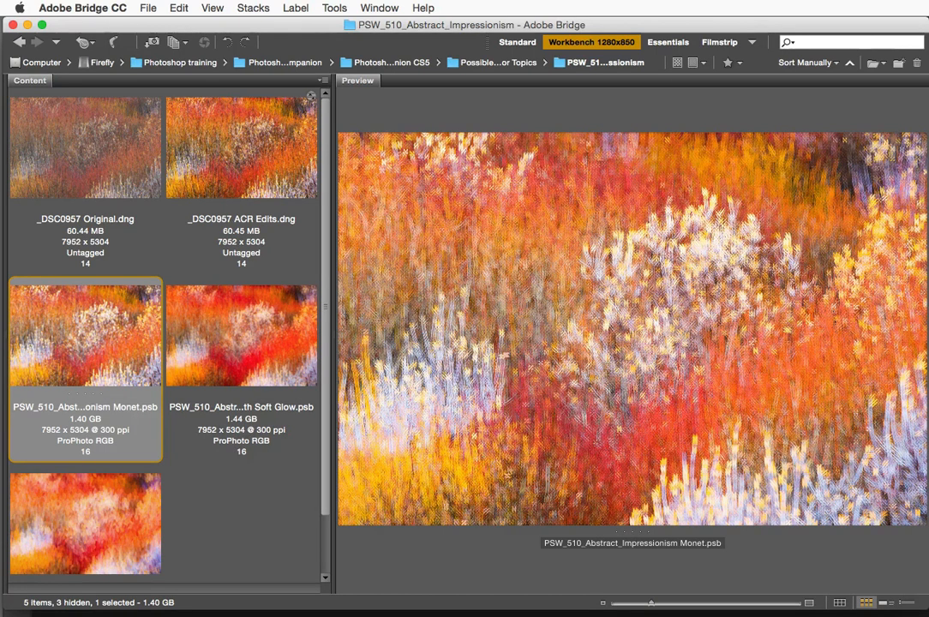
pyautogui.click(241, 335)
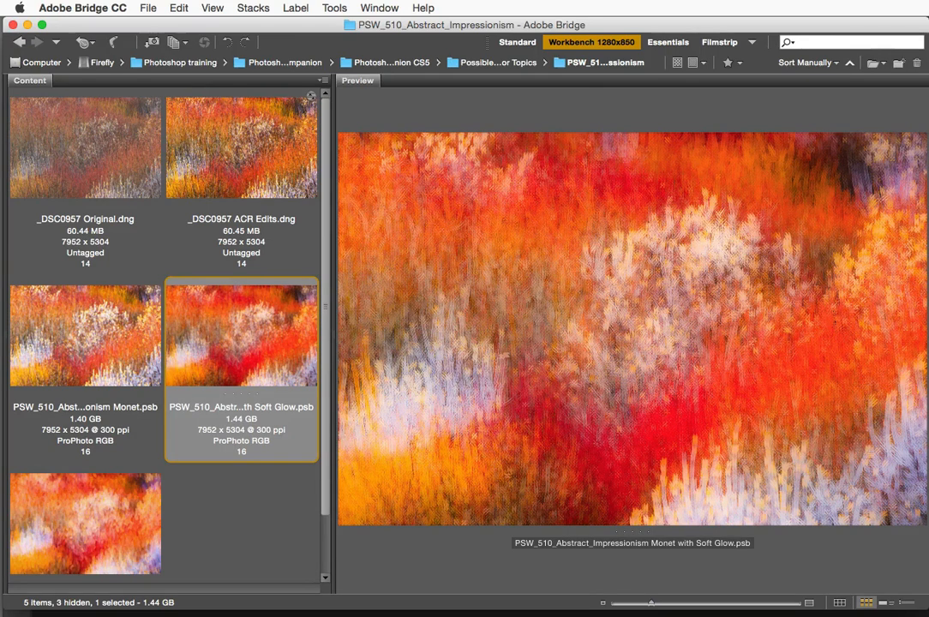
pyautogui.click(85, 523)
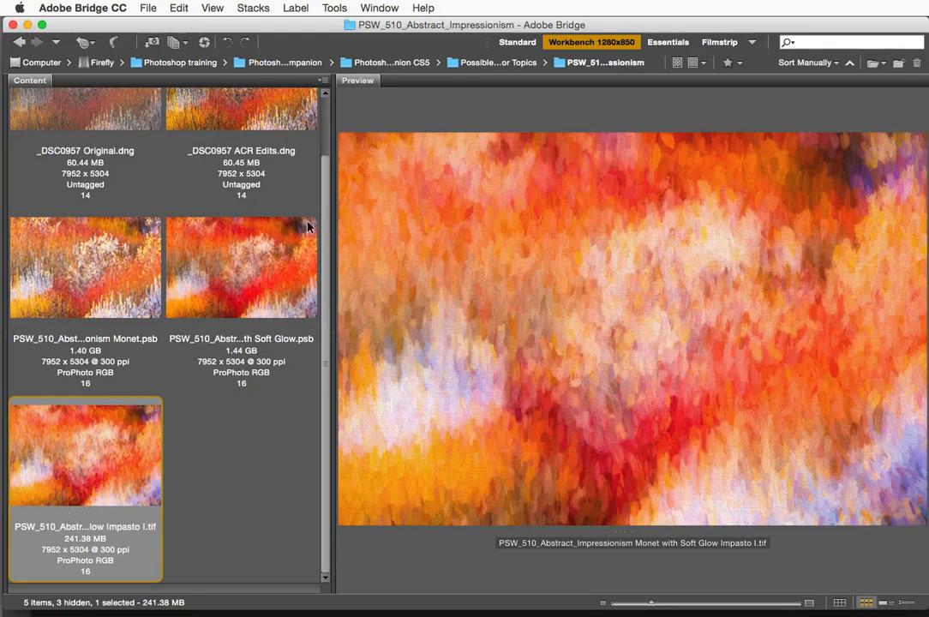
pyautogui.moveTo(325, 228); pyautogui.dragTo(325, 145)
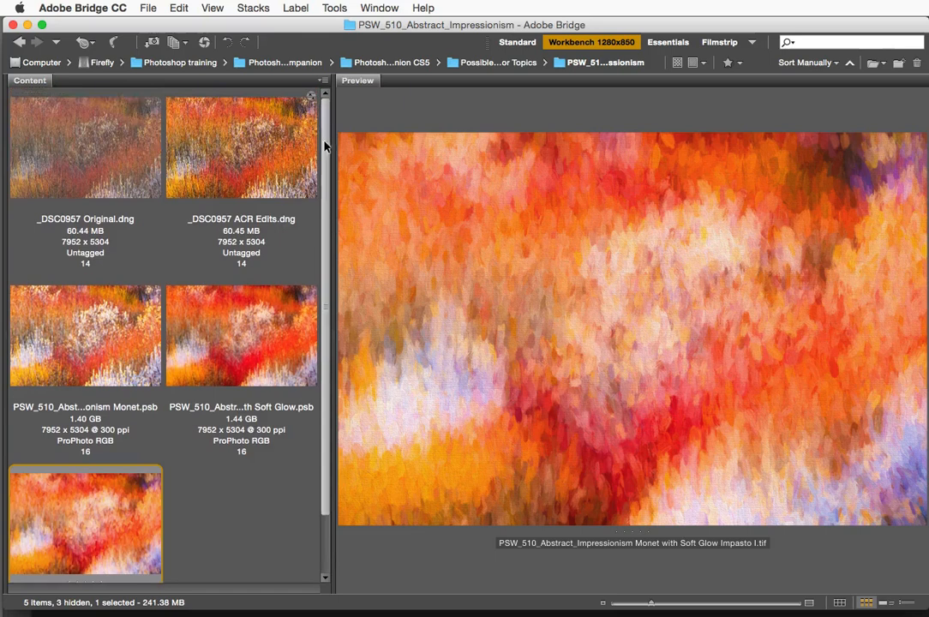
pyautogui.click(130, 150)
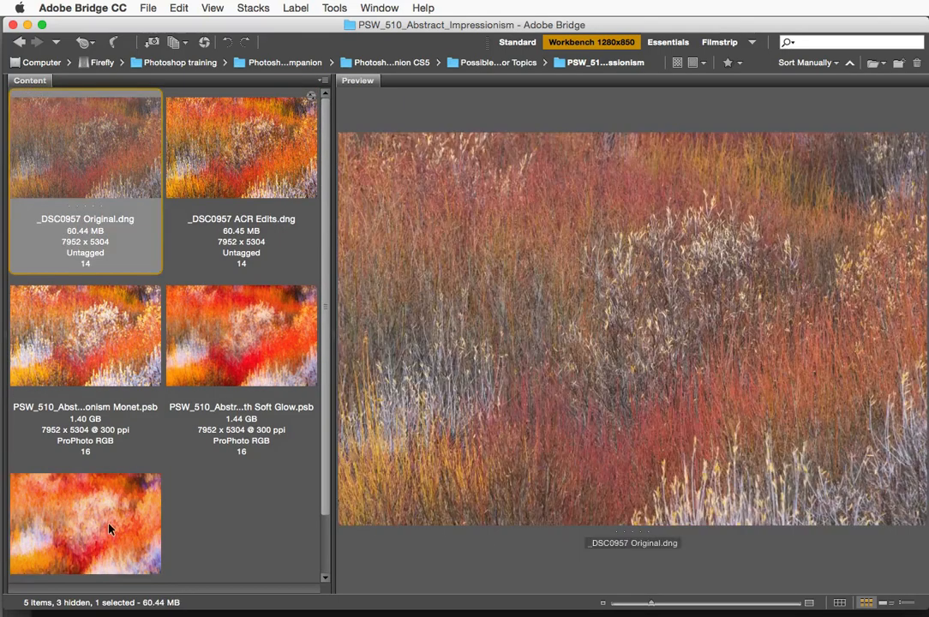
pyautogui.click(110, 529)
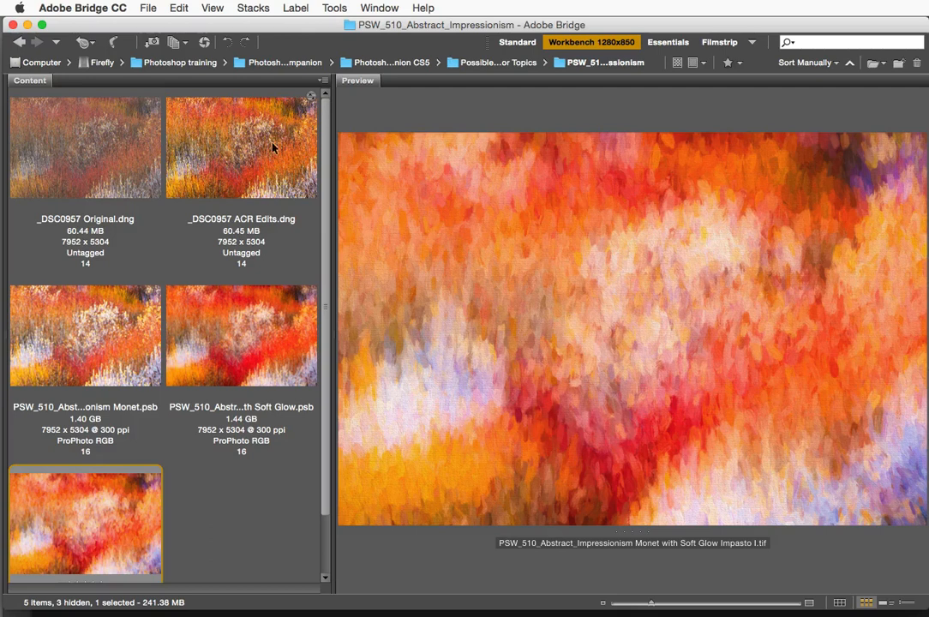
# Open _DSC0957 Original.dng in Camera Raw and accept workflow options of ProPhoto RGB, 16 Bits/Channel, 300 pixels/inch and opening as Smart Objects.
pyautogui.click(62, 144)
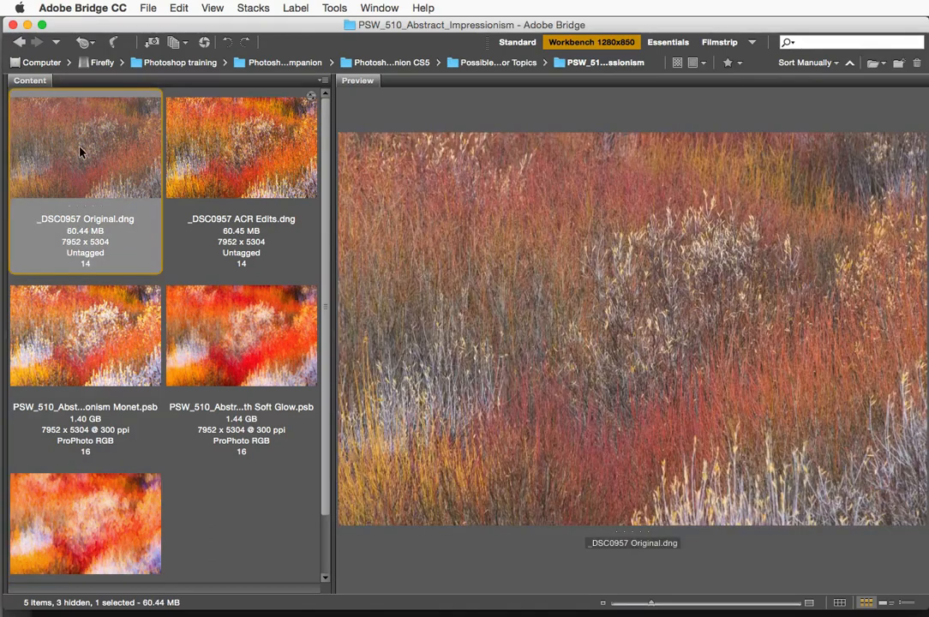
pyautogui.doubleClick(80, 147)
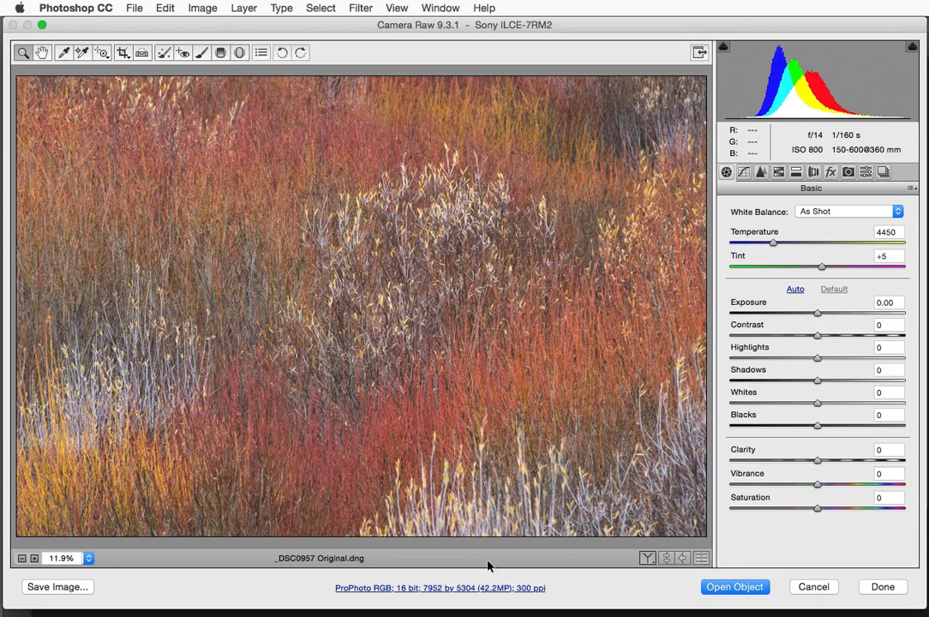
pyautogui.click(426, 591)
pyautogui.moveTo(560, 155); pyautogui.dragTo(341, 95)
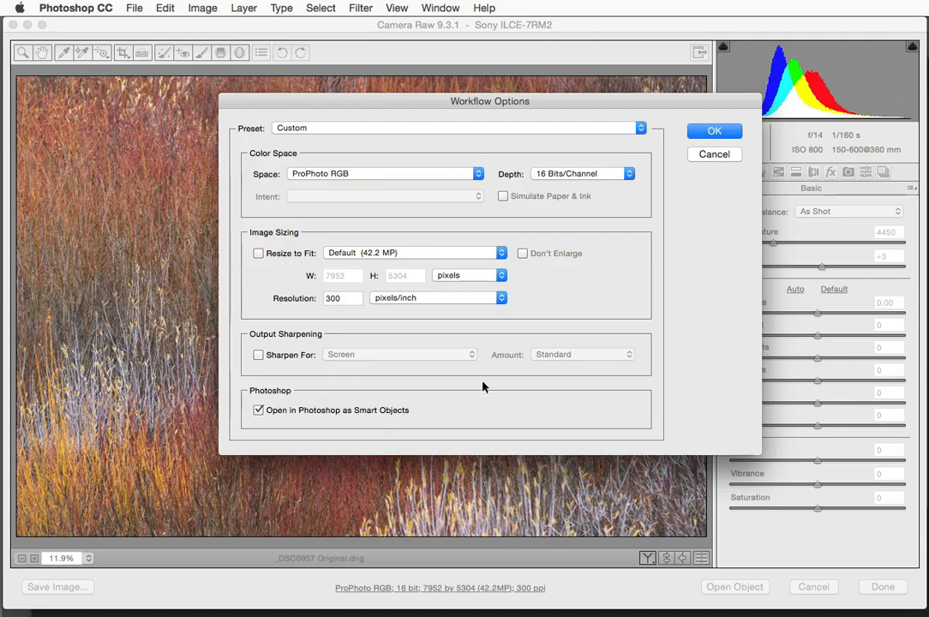
pyautogui.click(712, 131)
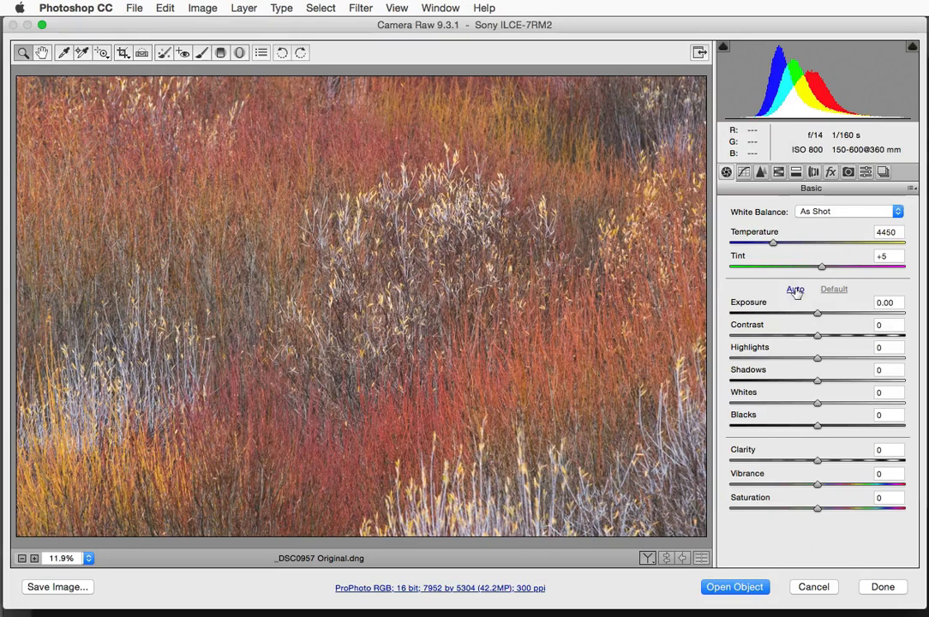
# Apply the Auto tone adjustments, then raise Exposure to +0.25 and Contrast to +63.
pyautogui.click(795, 290)
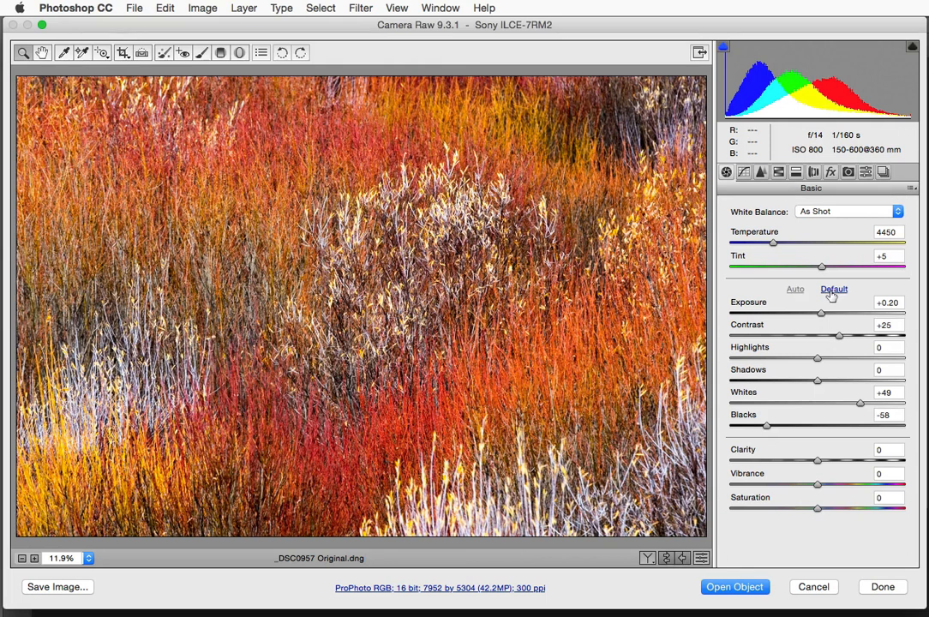
pyautogui.click(831, 291)
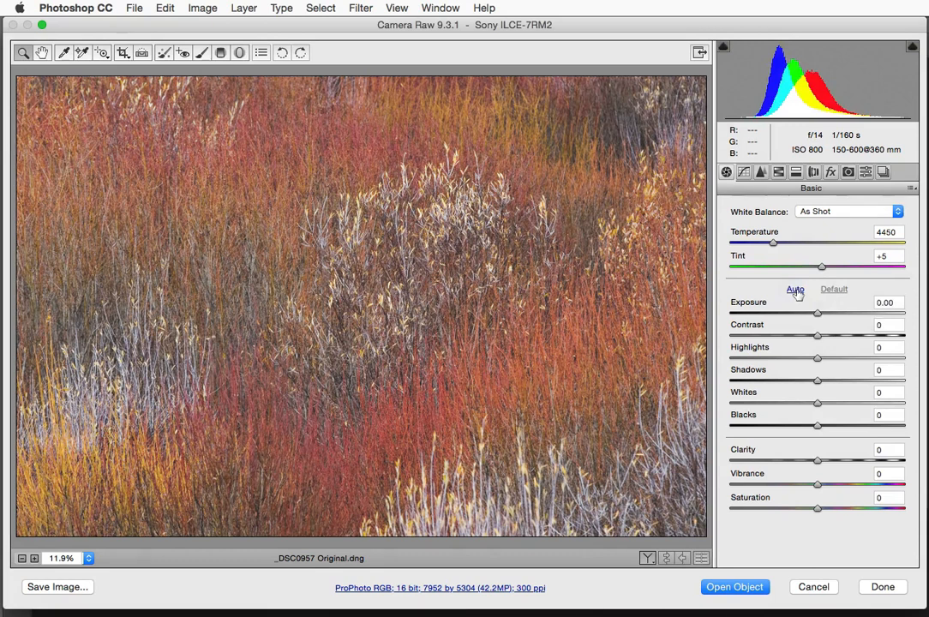
pyautogui.click(795, 291)
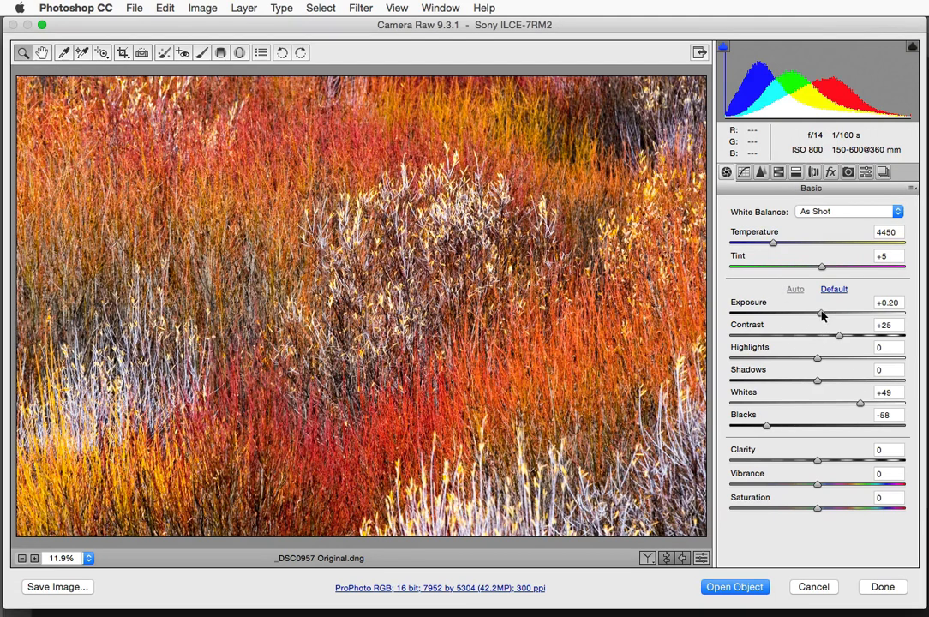
pyautogui.moveTo(821, 315); pyautogui.dragTo(872, 336)
# Check the clipping previews for Whites and Blacks, then raise Vibrance to +63.
pyautogui.press('alt')
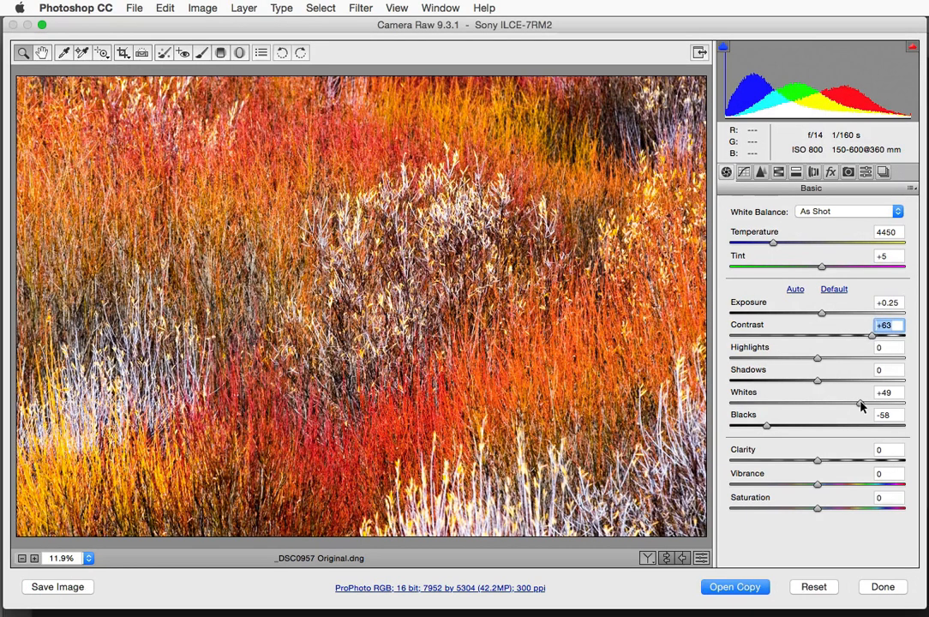
pyautogui.moveTo(860, 405); pyautogui.dragTo(860, 405)
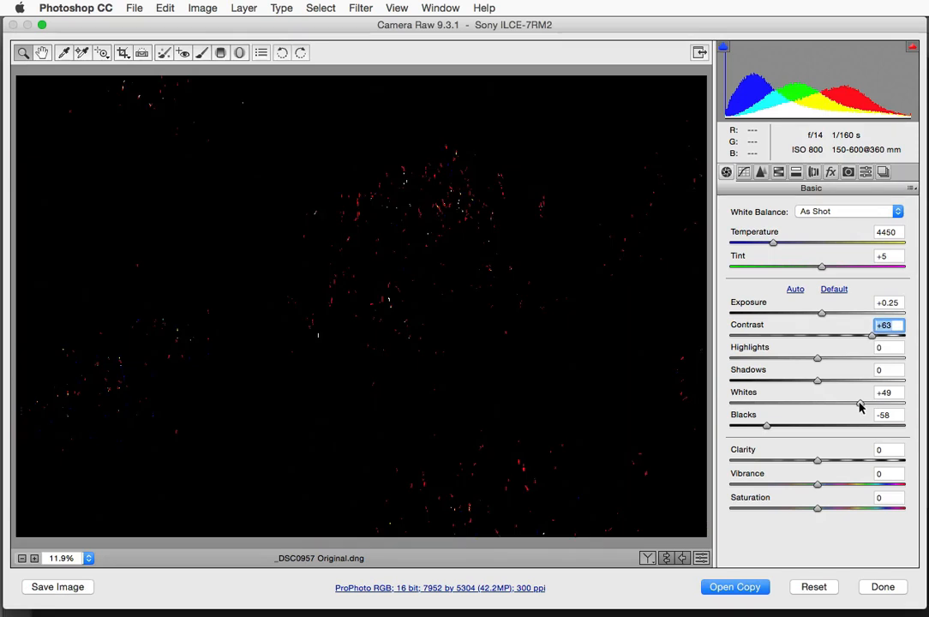
pyautogui.moveTo(860, 405); pyautogui.dragTo(860, 407)
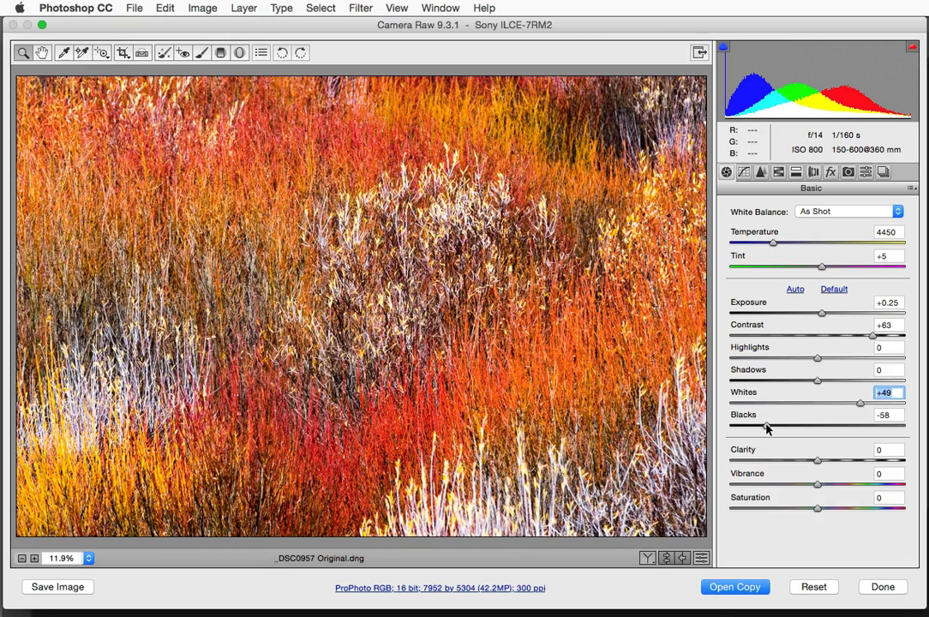
pyautogui.moveTo(766, 426); pyautogui.dragTo(767, 425)
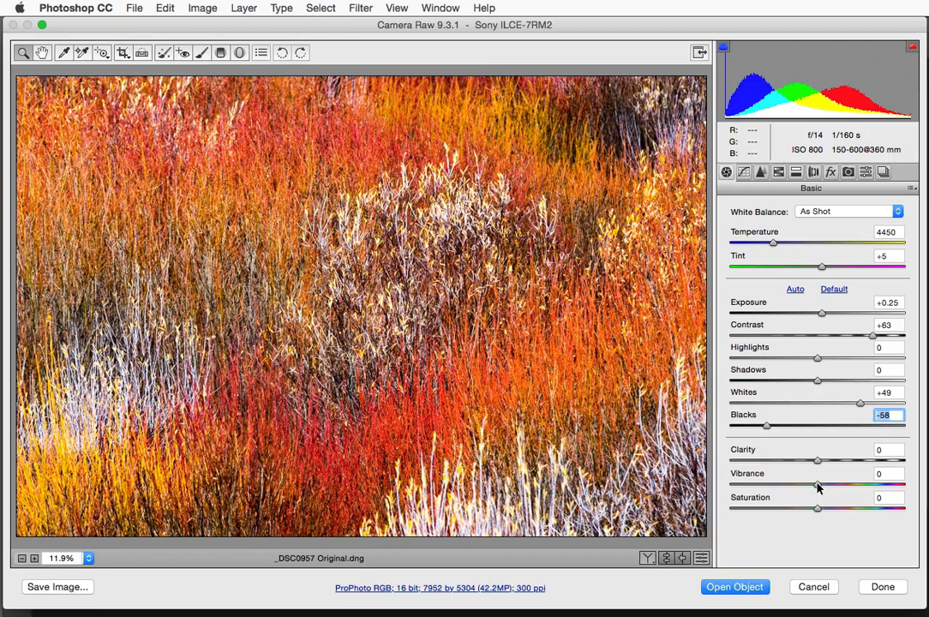
pyautogui.moveTo(816, 487); pyautogui.dragTo(870, 486)
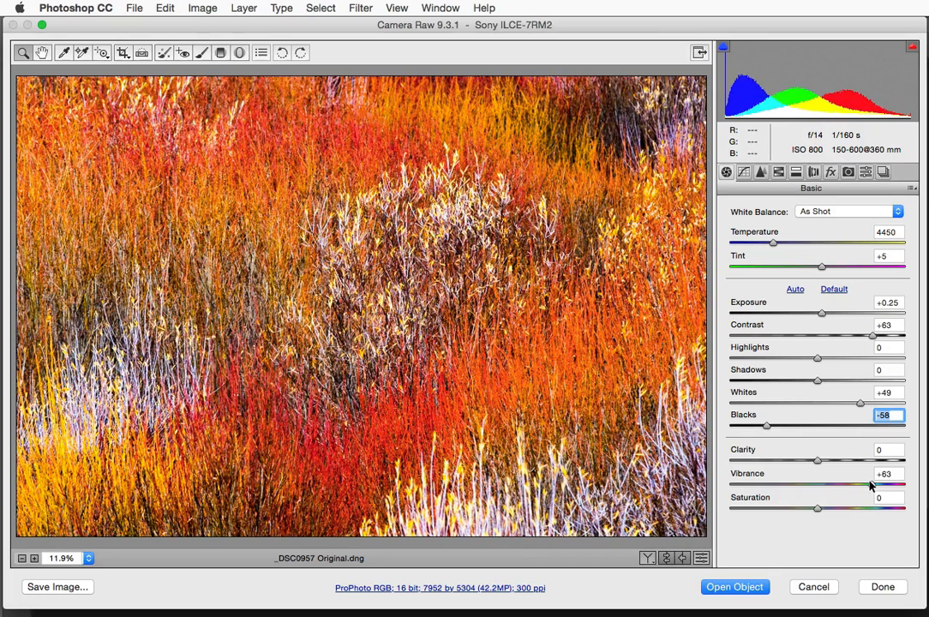
pyautogui.moveTo(869, 485); pyautogui.dragTo(870, 487)
# Raise Lights to +17 in the parametric tone curve, try Shadows at -14 and reset Shadows to 0.
pyautogui.click(743, 173)
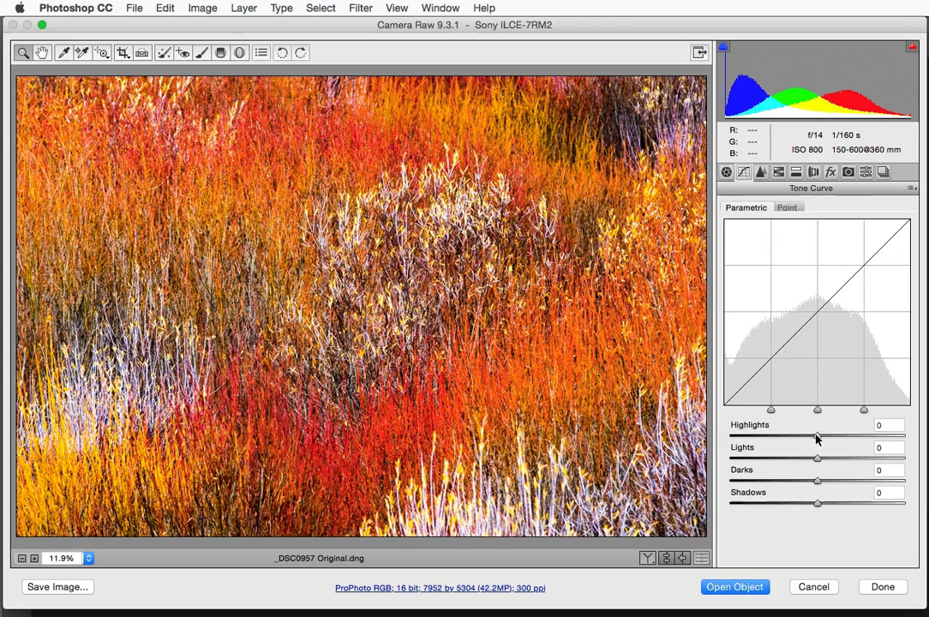
pyautogui.moveTo(815, 438)
pyautogui.mouseDown()
pyautogui.moveTo(873, 439)
pyautogui.moveTo(809, 438)
pyautogui.moveTo(852, 439)
pyautogui.moveTo(817, 437)
pyautogui.mouseUp()
pyautogui.moveTo(816, 461); pyautogui.dragTo(805, 504)
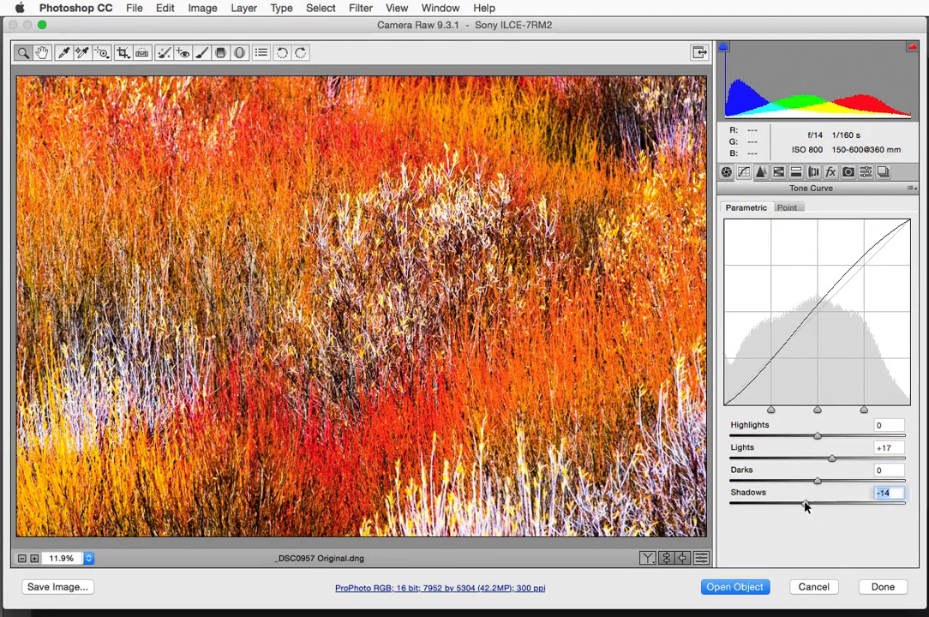
pyautogui.doubleClick(804, 503)
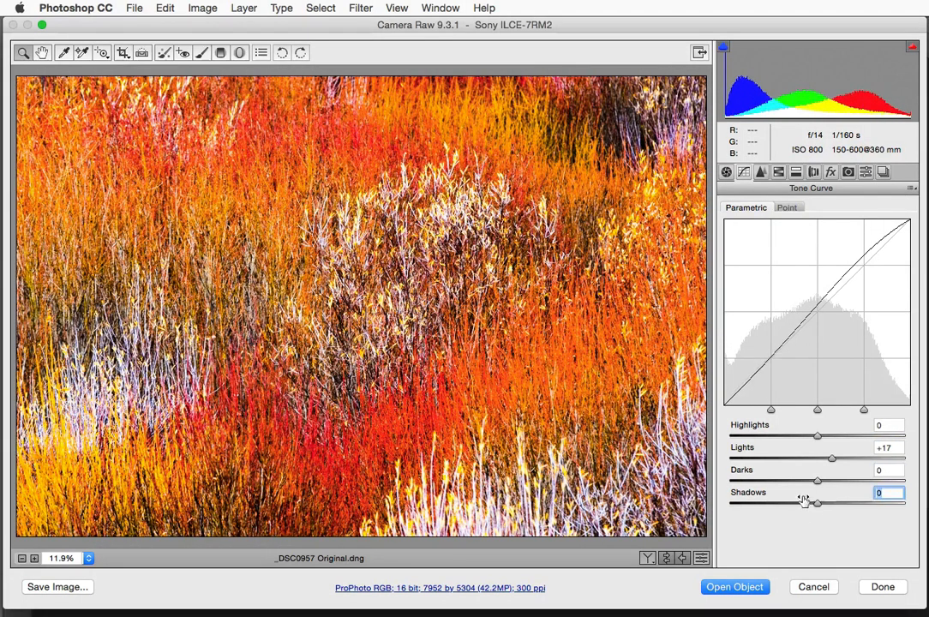
# Set Luminance noise reduction to 13 while inspecting the photo at 100%, then fit the whole image in view again.
pyautogui.click(760, 172)
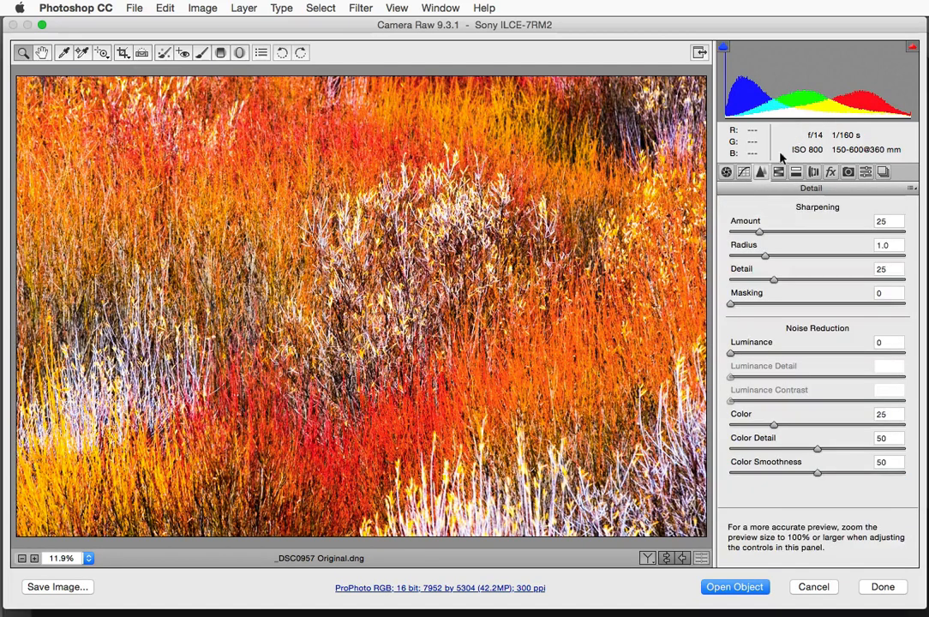
pyautogui.doubleClick(23, 53)
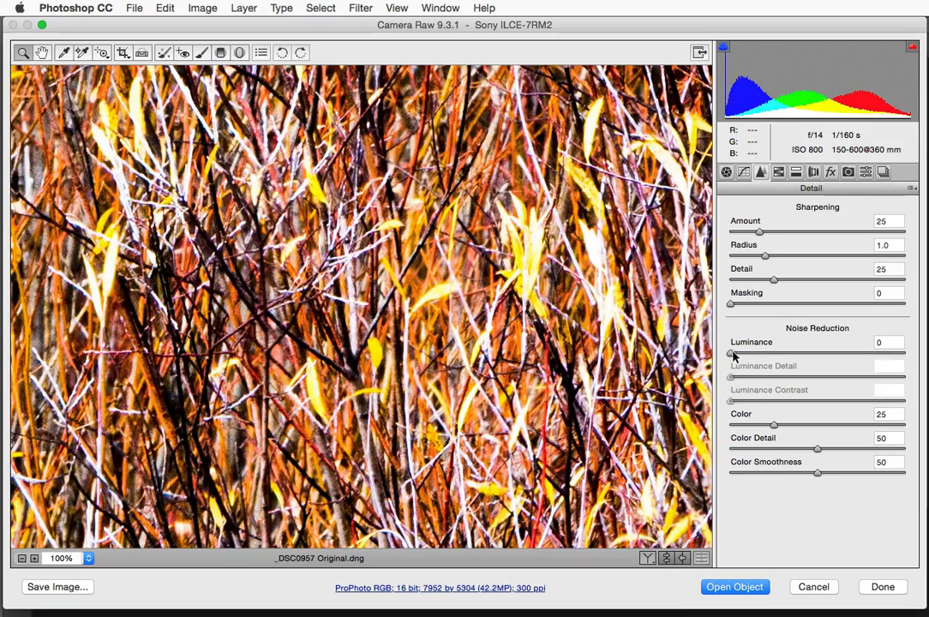
pyautogui.moveTo(731, 354); pyautogui.dragTo(752, 354)
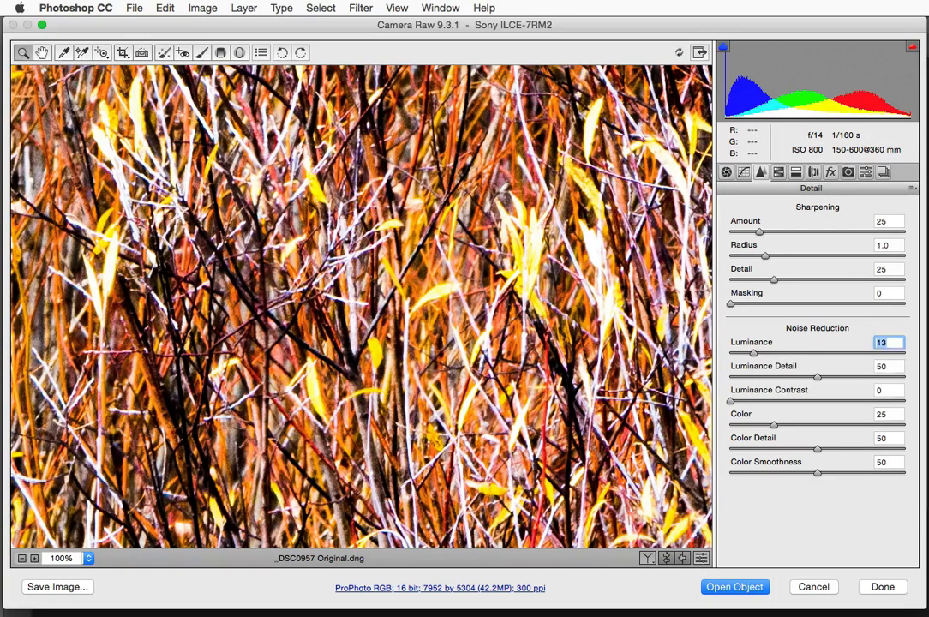
pyautogui.doubleClick(42, 52)
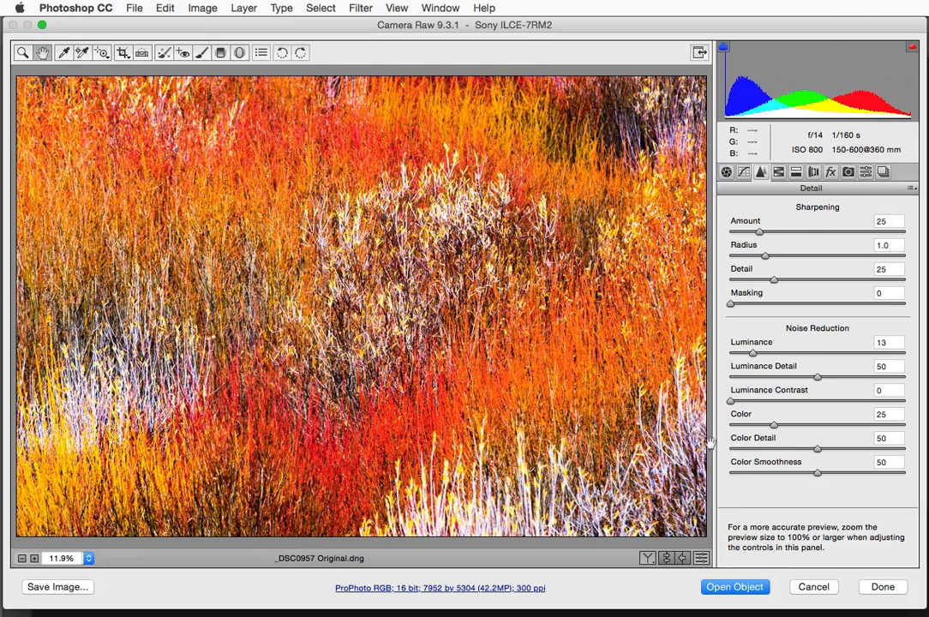
# Open the edited raw photo in Photoshop as a Smart Object, using its embedded ProPhoto RGB profile.
pyautogui.click(734, 587)
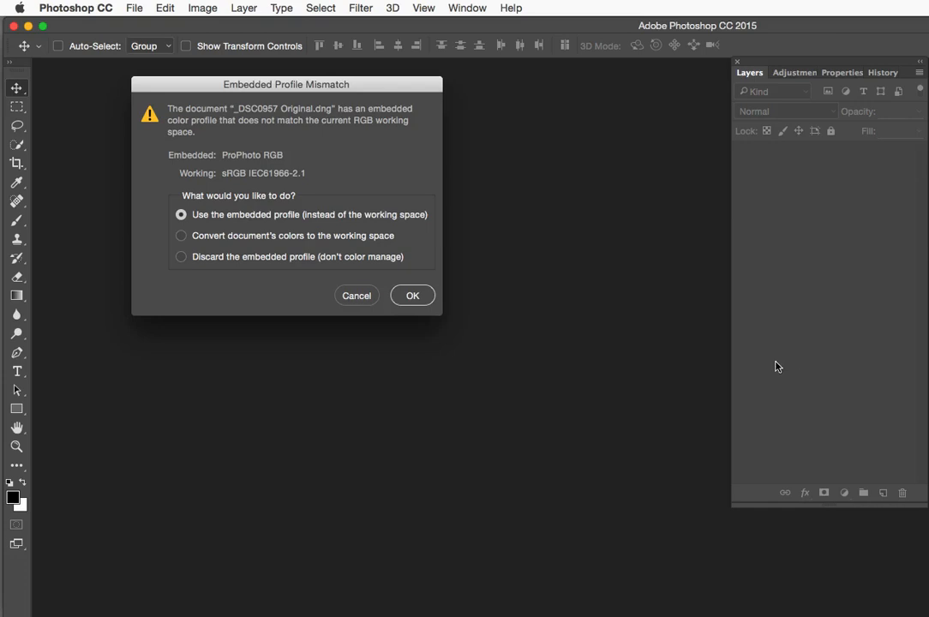
pyautogui.click(410, 295)
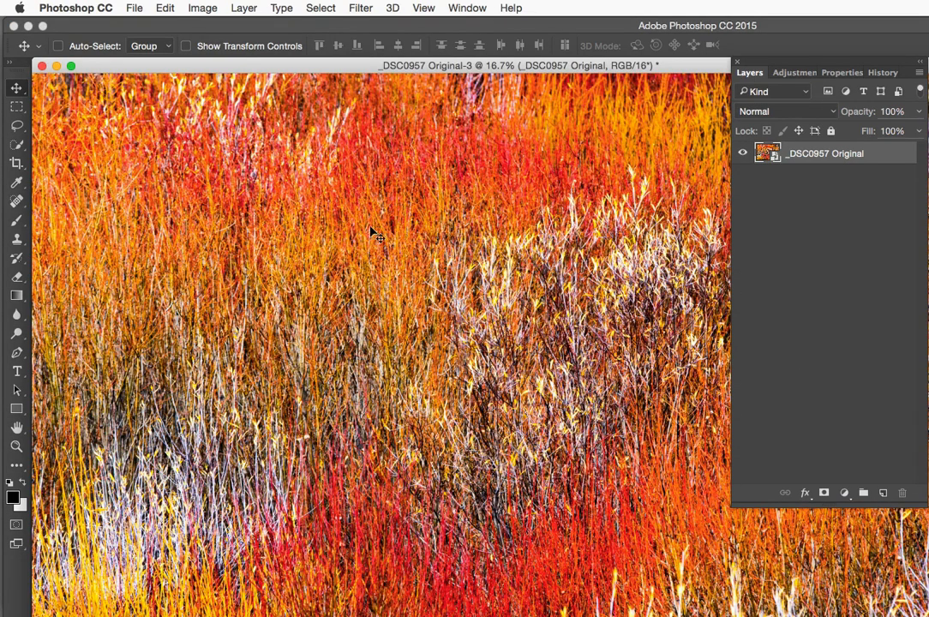
# Resize the image to 1850 pixels wide at 300 pixels/inch, keeping the proportions and automatic resampling.
pyautogui.click(202, 7)
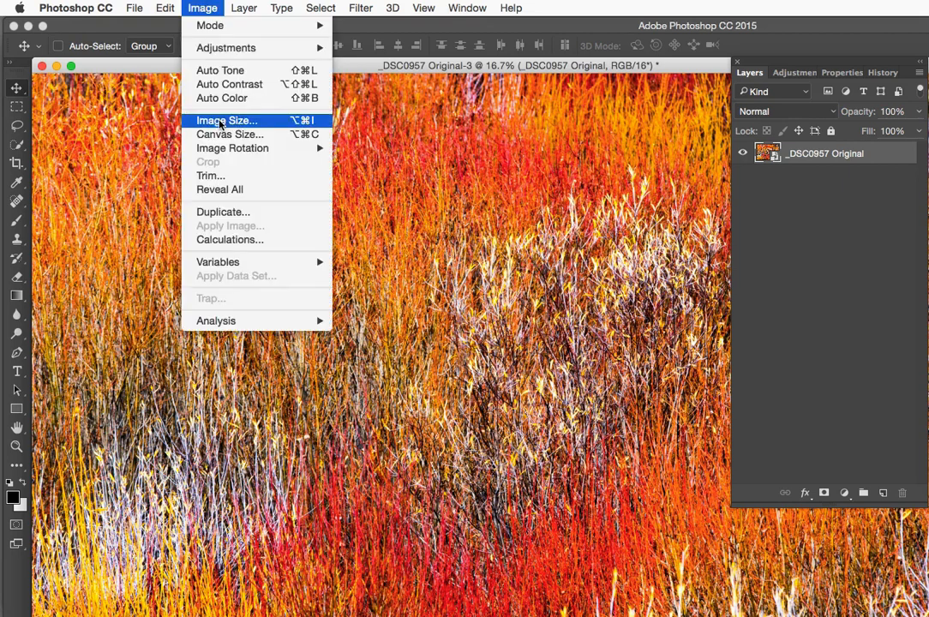
pyautogui.click(219, 124)
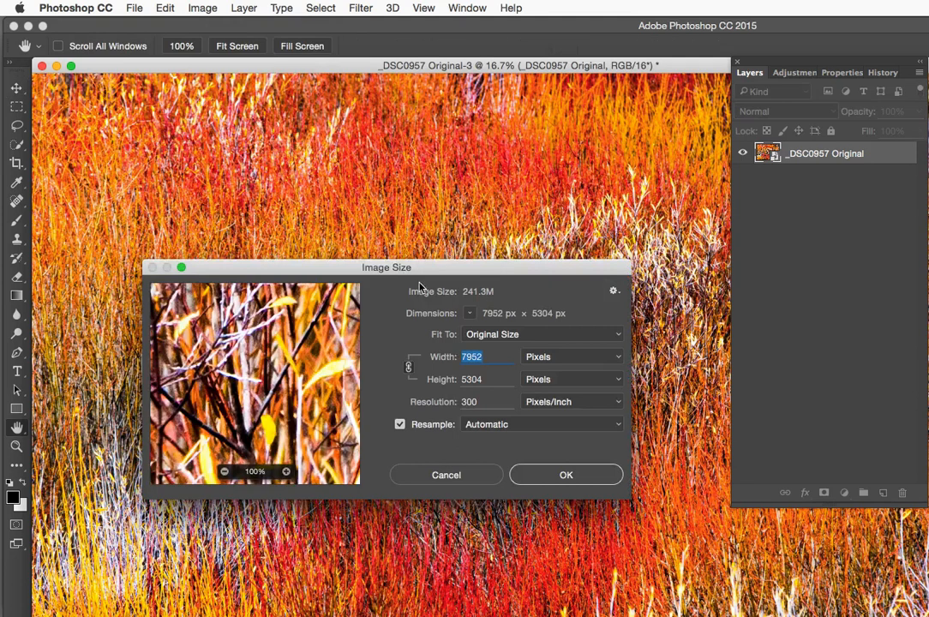
pyautogui.moveTo(412, 271); pyautogui.dragTo(411, 238)
pyautogui.moveTo(475, 236); pyautogui.dragTo(504, 150)
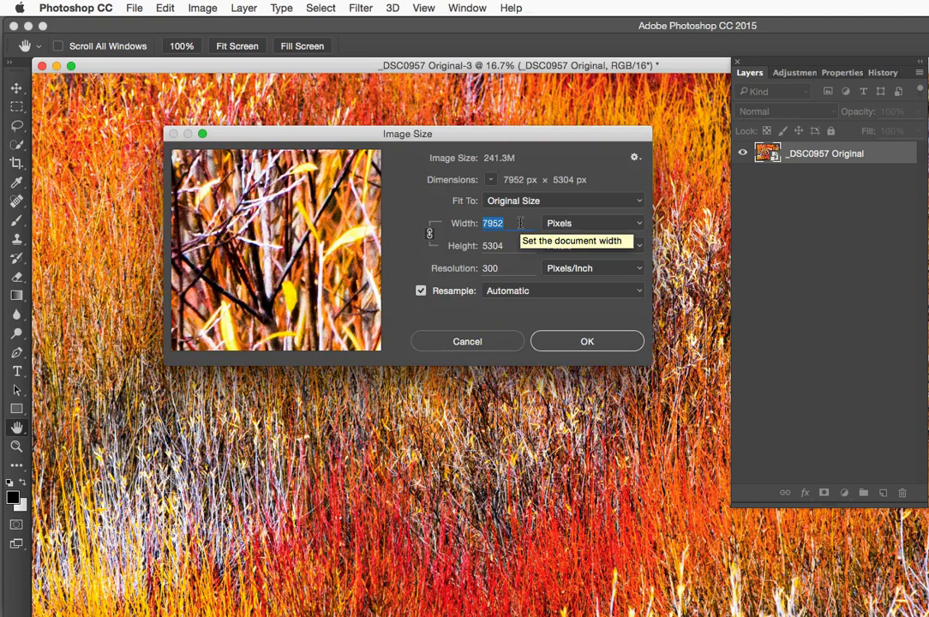
pyautogui.write('1850')
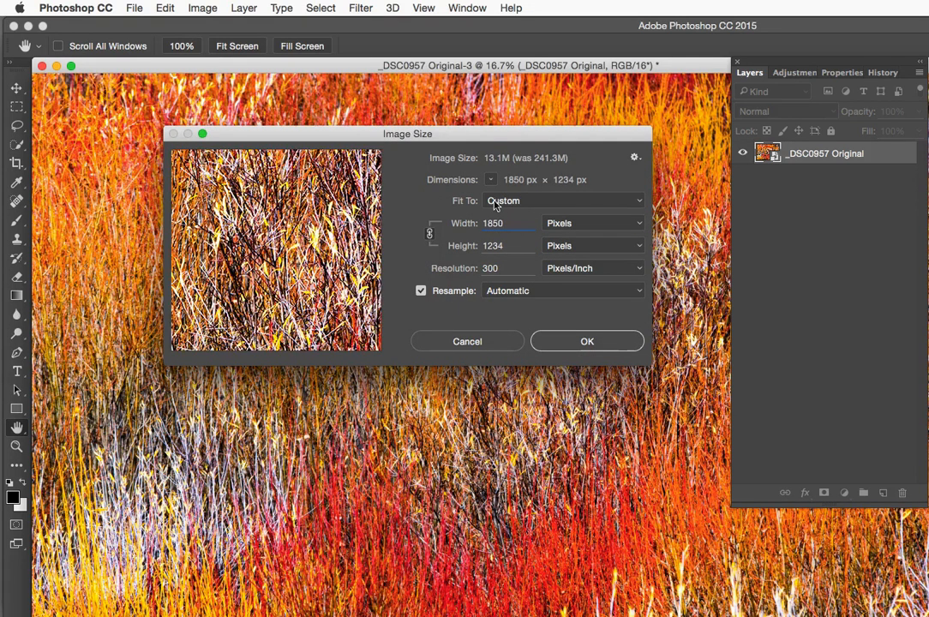
pyautogui.moveTo(468, 139); pyautogui.dragTo(468, 130)
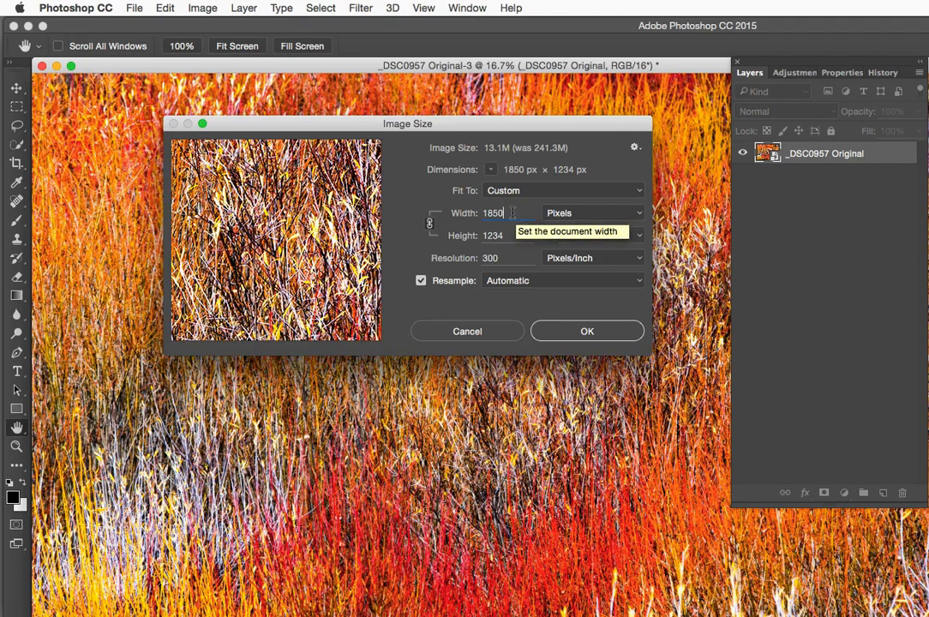
pyautogui.moveTo(497, 134); pyautogui.dragTo(494, 121)
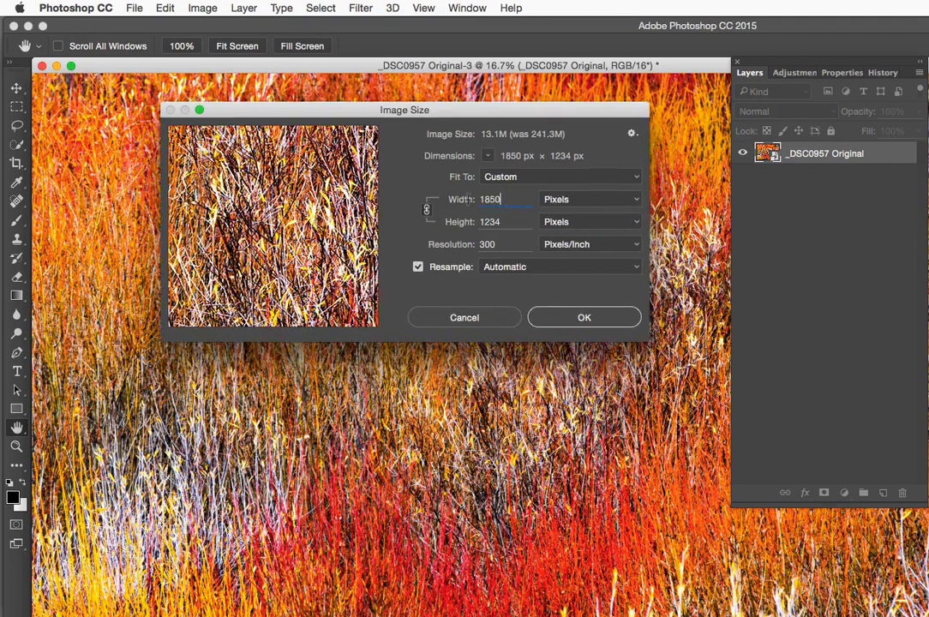
pyautogui.click(577, 318)
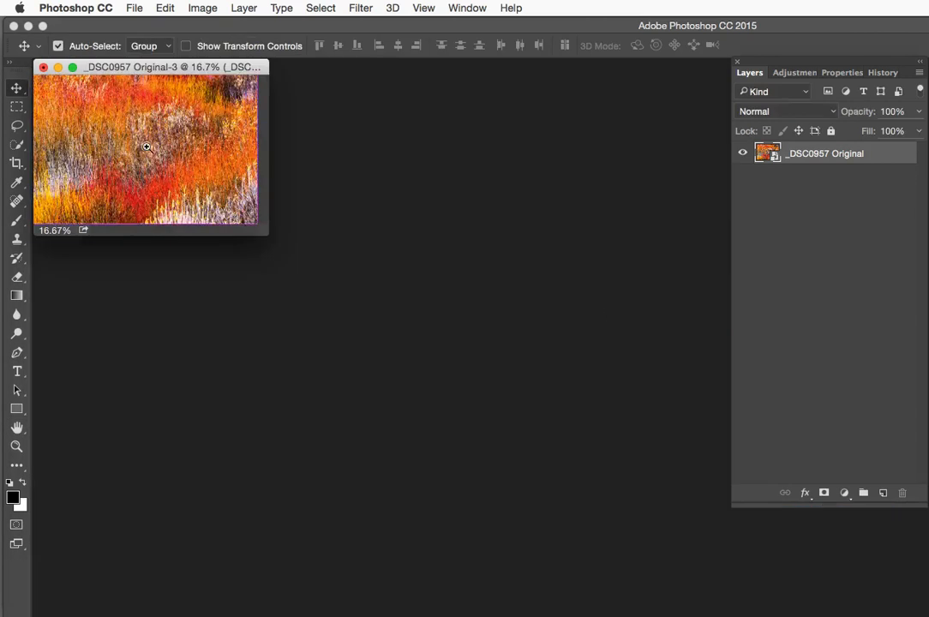
# Duplicate the _DSC0957 Original Smart Object layer and set the copy's blend mode to Lighten.
pyautogui.keyDown('super'); pyautogui.click(147, 148); pyautogui.keyUp('super')
pyautogui.keyDown('super'); pyautogui.click(148, 148); pyautogui.keyUp('super')
pyautogui.keyDown('super'); pyautogui.click(147, 147); pyautogui.keyUp('super')
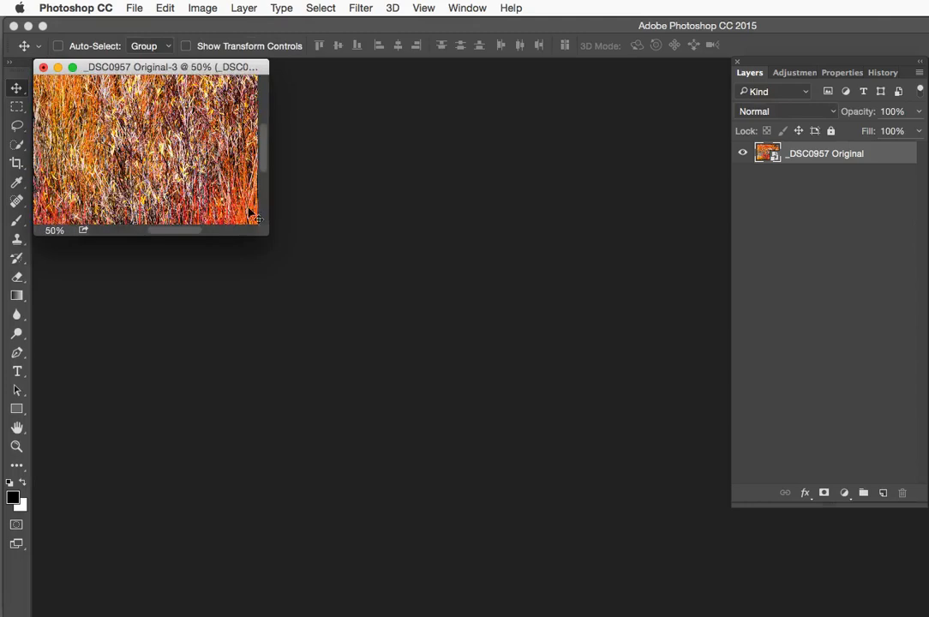
pyautogui.moveTo(262, 232); pyautogui.dragTo(723, 533)
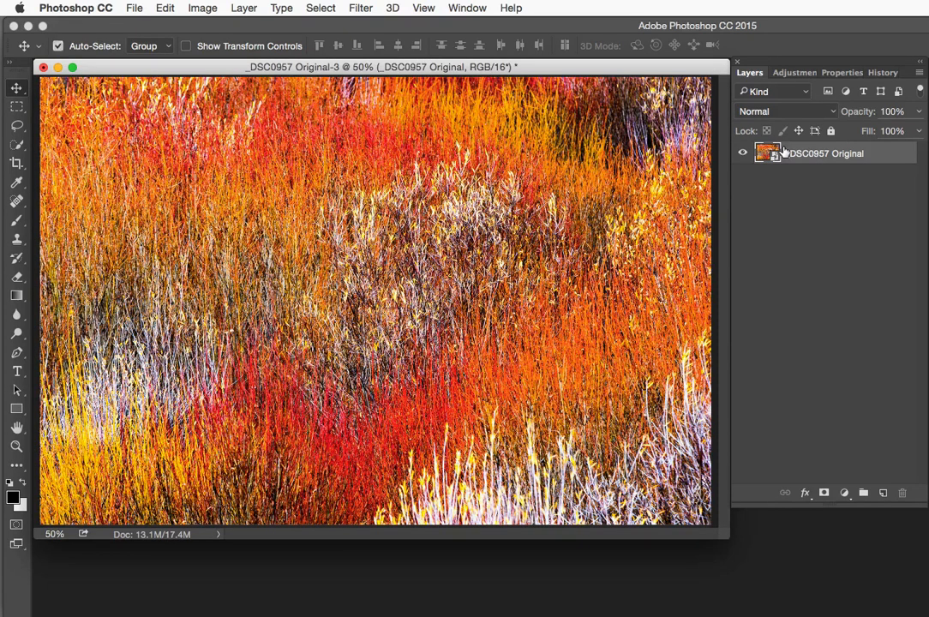
pyautogui.press('super+j')
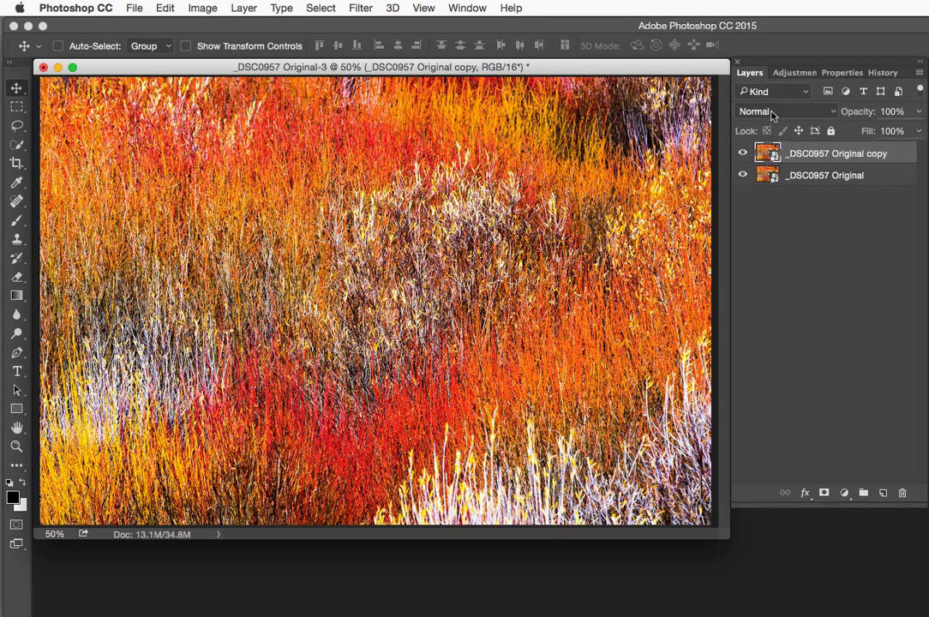
pyautogui.click(771, 115)
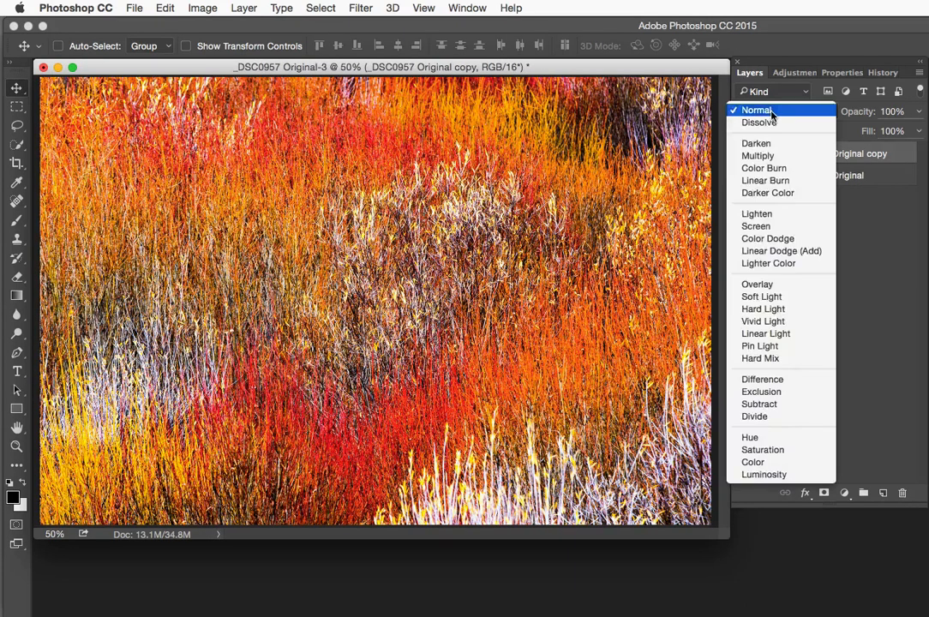
pyautogui.click(771, 216)
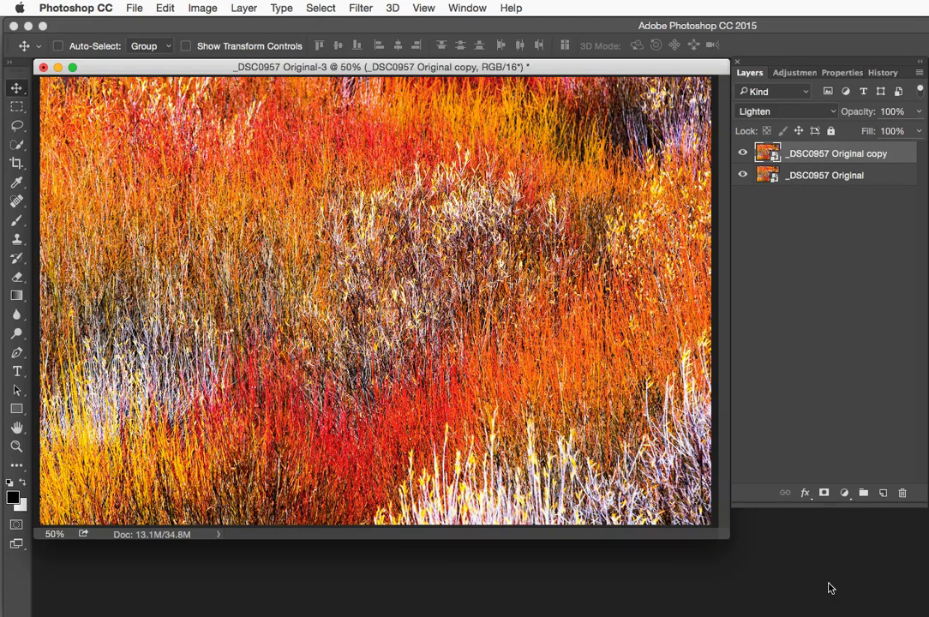
# Nudge the Lighten copy to the right to offset it from the original, then check the brush-like texture up close.
pyautogui.press('Right')
pyautogui.press('Right')
pyautogui.press('Right')
pyautogui.press('Right')
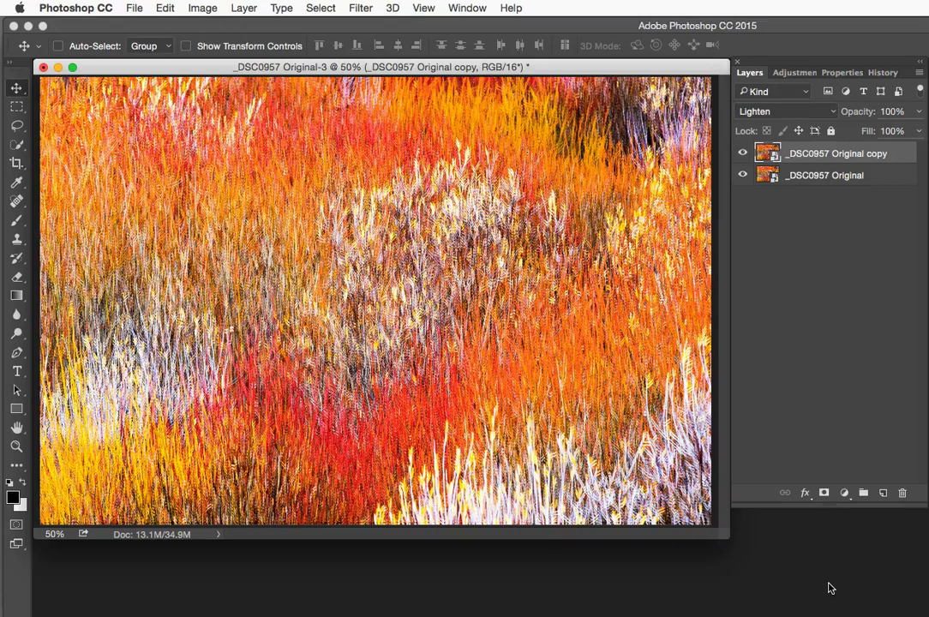
pyautogui.hotkey('shift', 'Right')
pyautogui.hotkey('shift', 'Right')
pyautogui.hotkey('shift', 'Right')
pyautogui.hotkey('shift', 'Right')
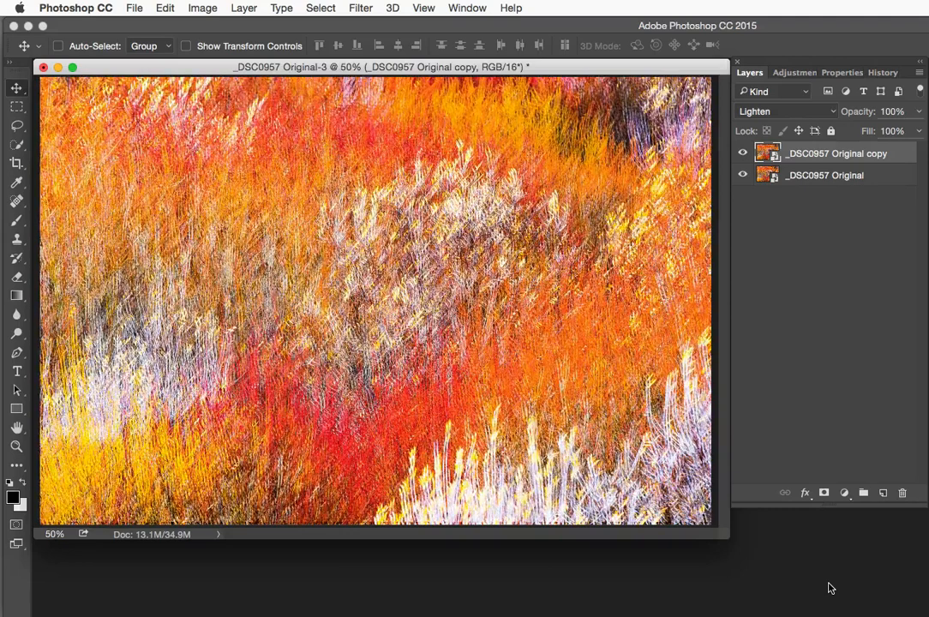
pyautogui.hotkey('ctrl', '+')
pyautogui.hotkey('ctrl', '+')
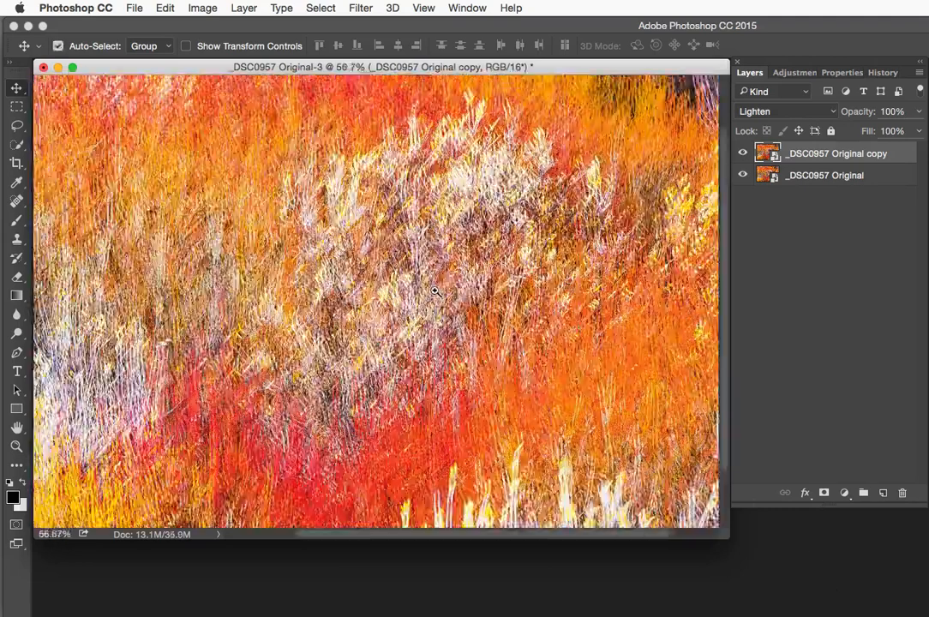
pyautogui.keyDown('alt'); pyautogui.click(373, 236); pyautogui.keyUp('alt')
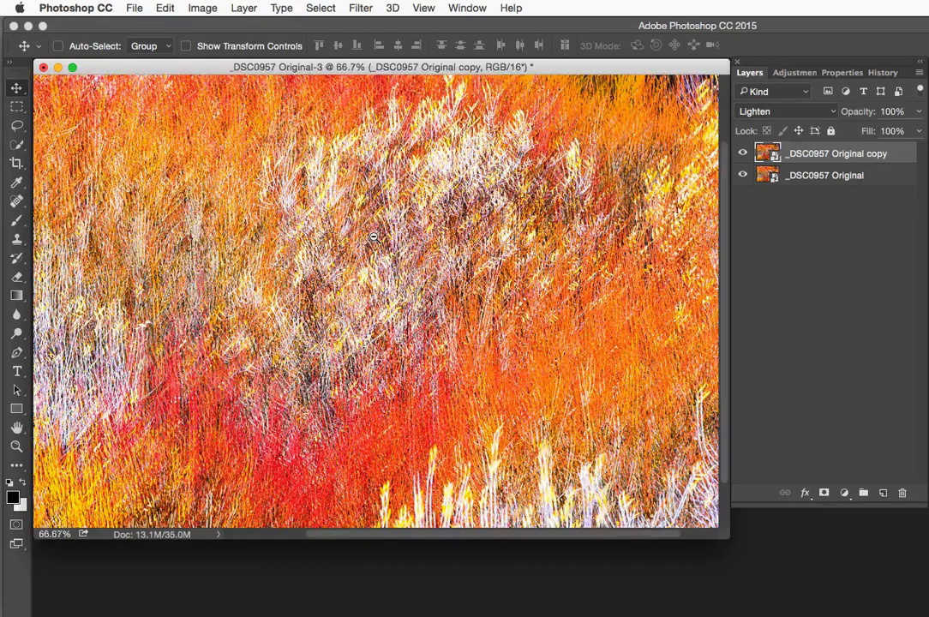
pyautogui.keyDown('alt'); pyautogui.click(372, 236); pyautogui.keyUp('alt')
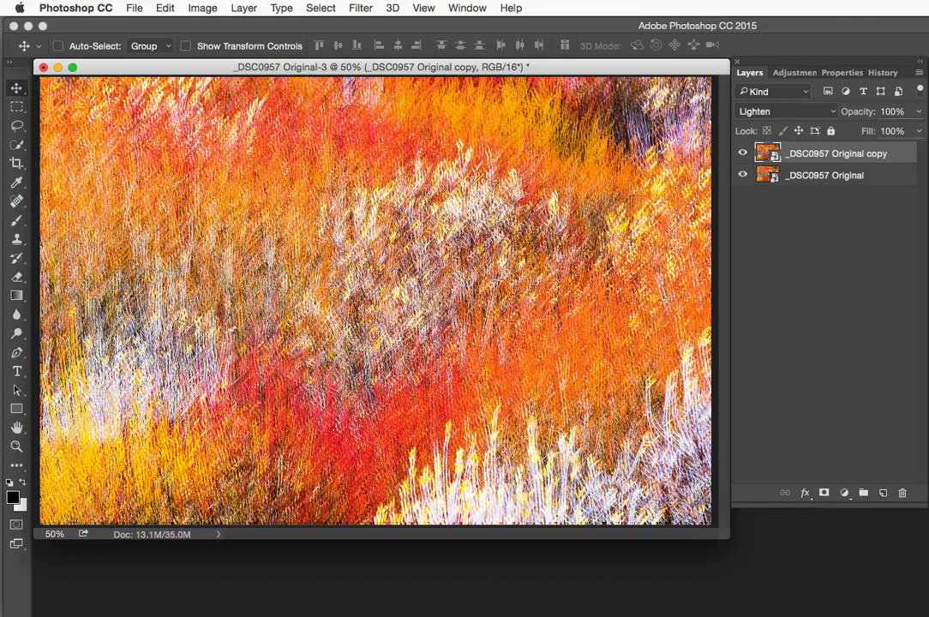
# Duplicate the offset Lighten layer and nudge this second copy to the left to build up more strokes.
pyautogui.press('super+j')
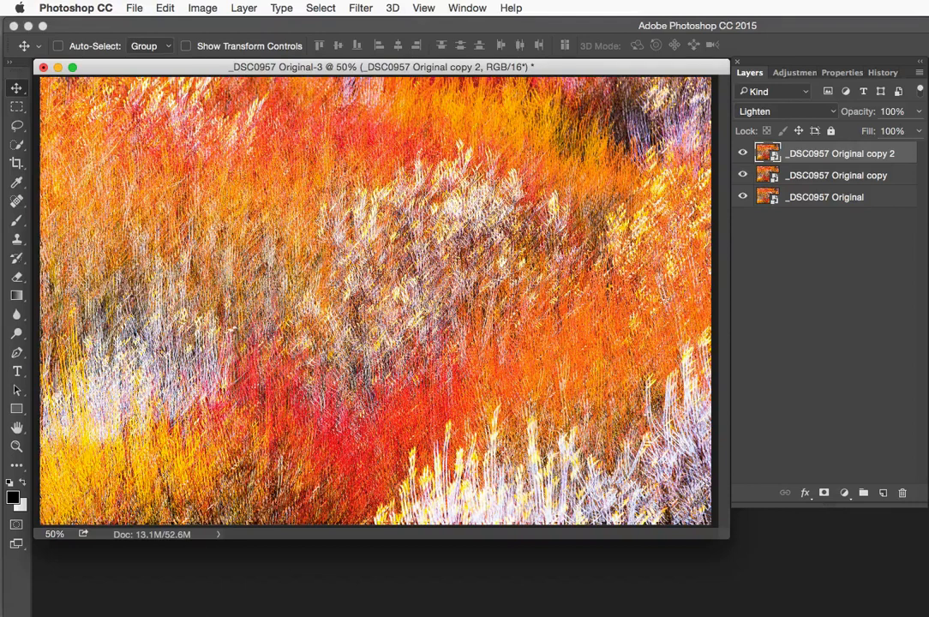
pyautogui.press('Left')
pyautogui.press('Left')
pyautogui.press('Left')
pyautogui.press('Left')
pyautogui.press('Left')
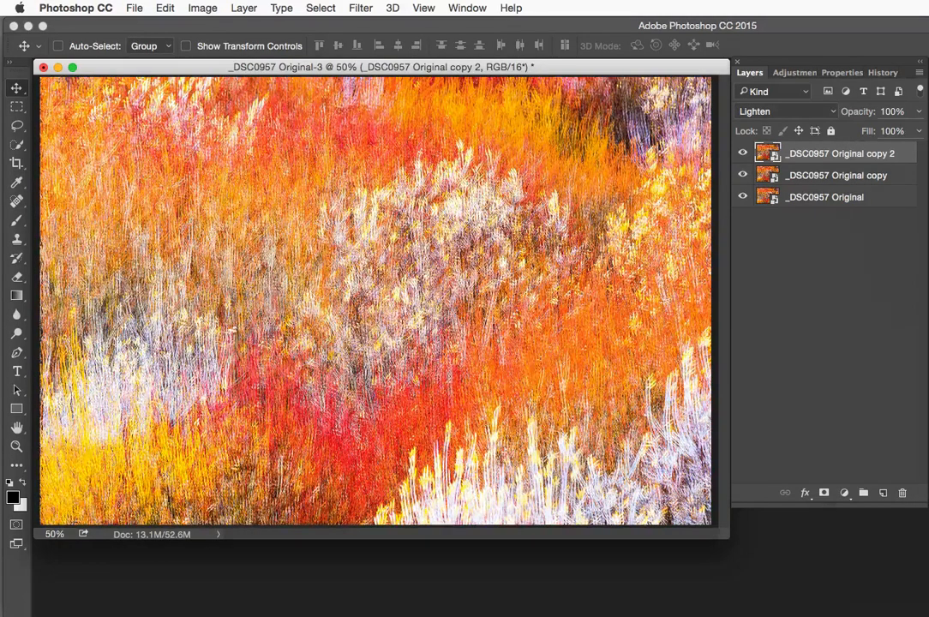
pyautogui.press('Left')
pyautogui.press('Left')
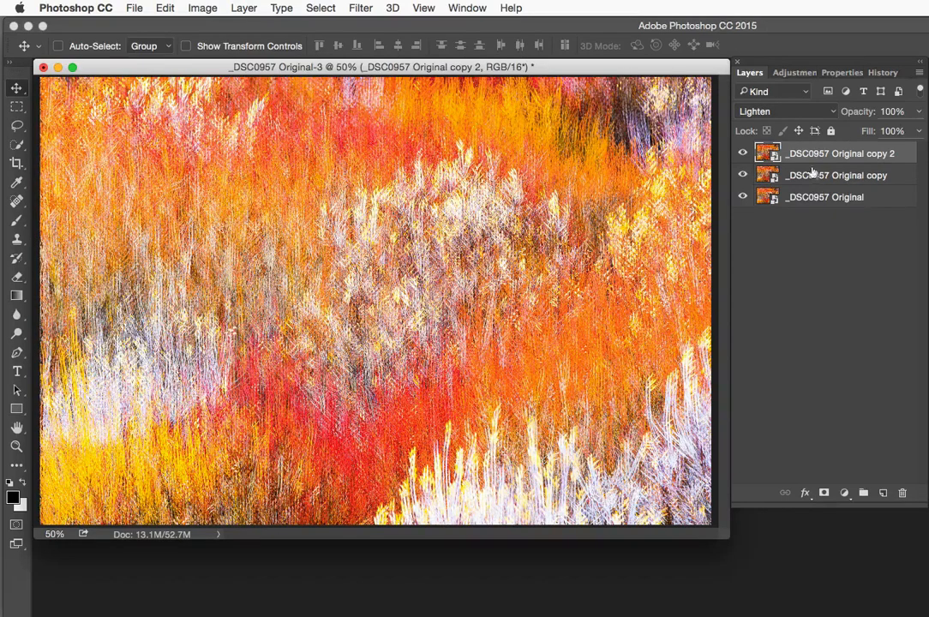
# Duplicate the second Lighten copy and nudge the resulting third copy several pixels to the left.
pyautogui.press('super')
pyautogui.press('super+j')
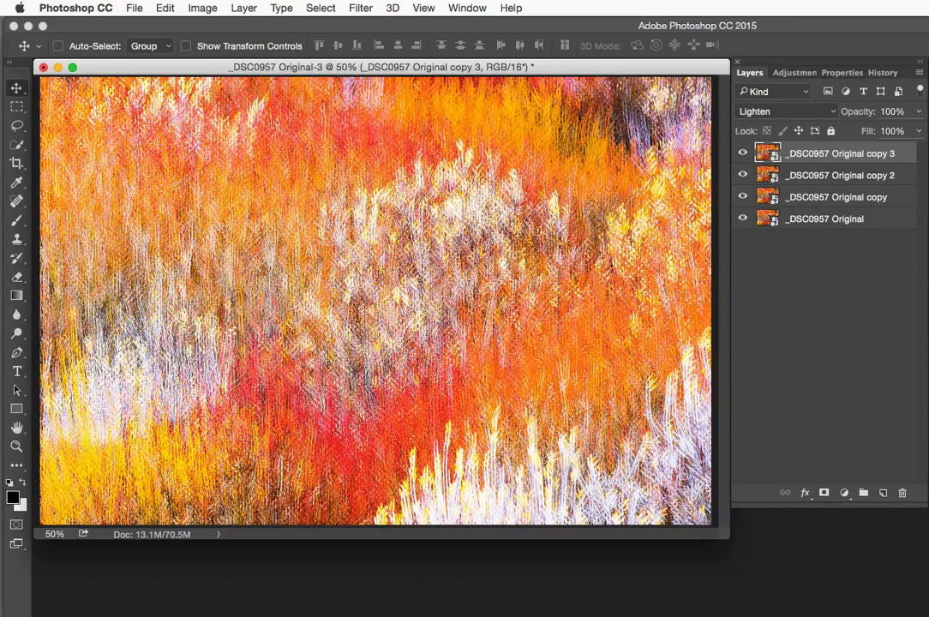
pyautogui.press('Left')
pyautogui.press('Left')
pyautogui.press('Left')
pyautogui.press('Left')
pyautogui.press('Left')
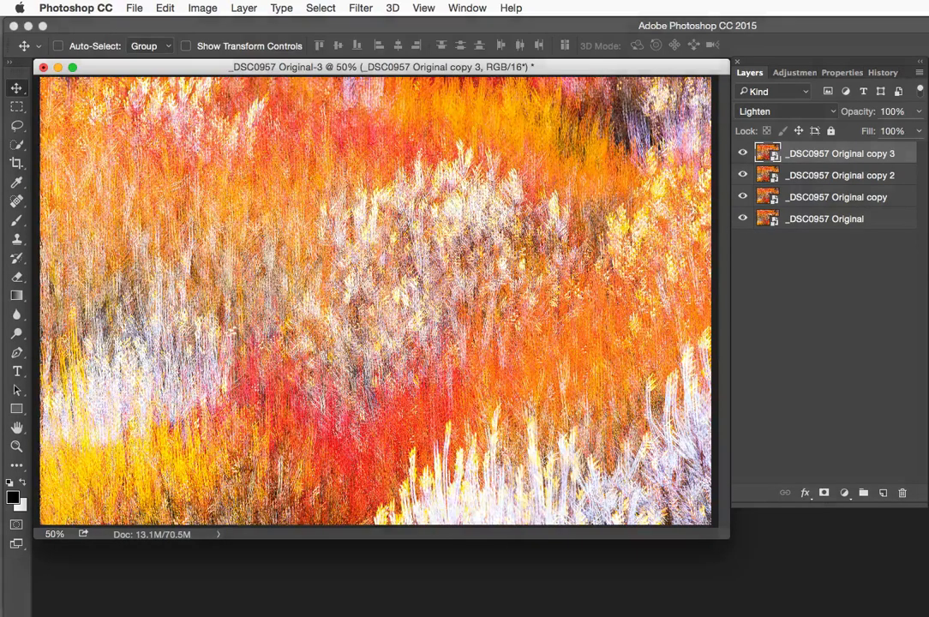
pyautogui.press('Left')
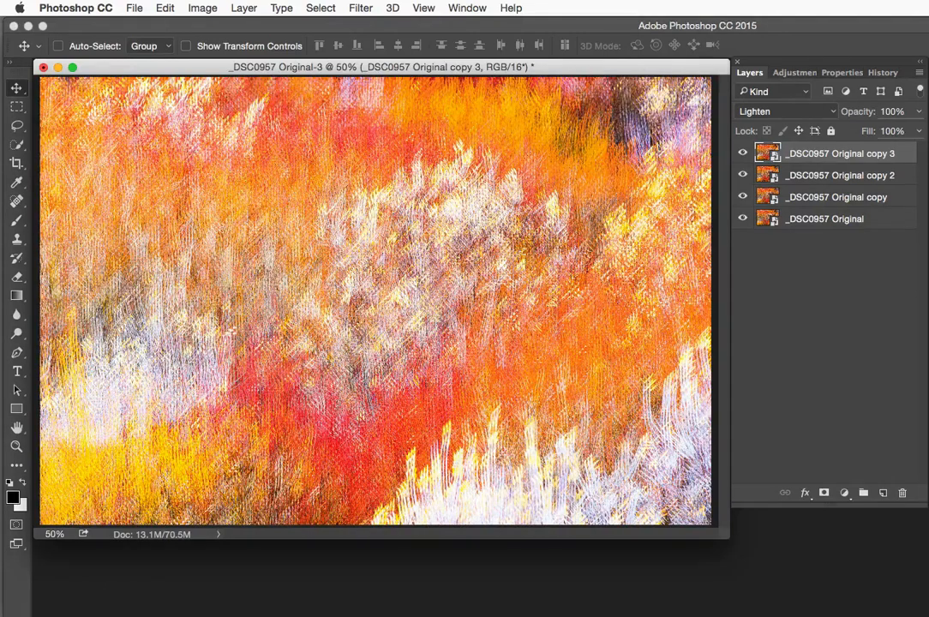
# Duplicate the third Lighten copy, nudge the fourth copy to the left and inspect the painterly texture at 100%.
pyautogui.press('super+j')
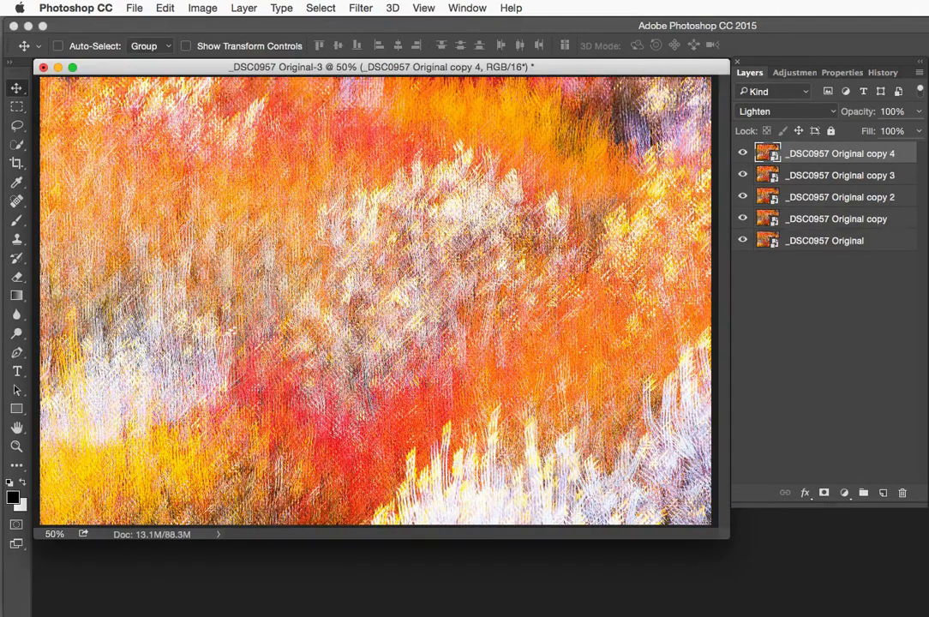
pyautogui.press('Left')
pyautogui.press('Left')
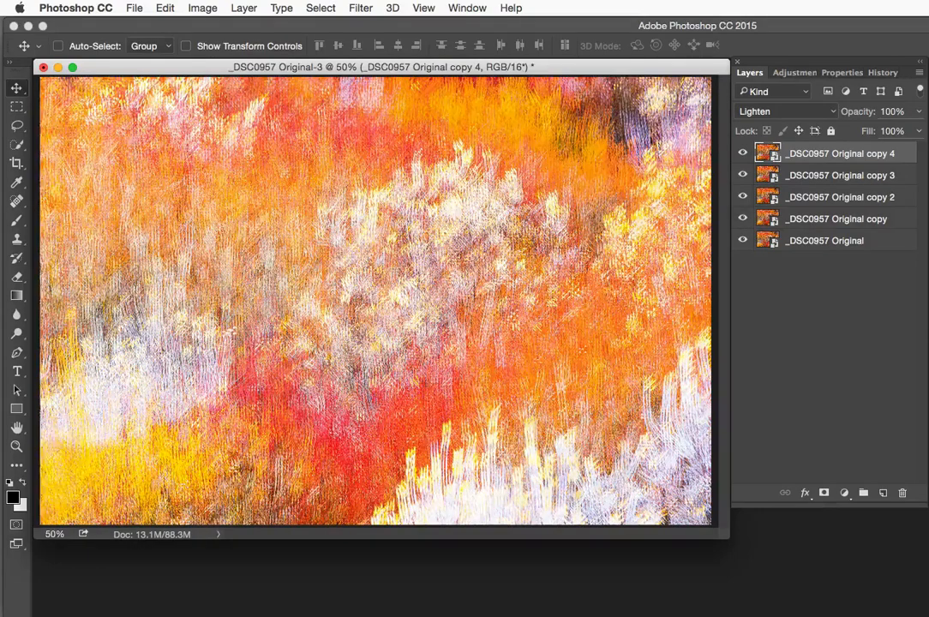
pyautogui.press('Left')
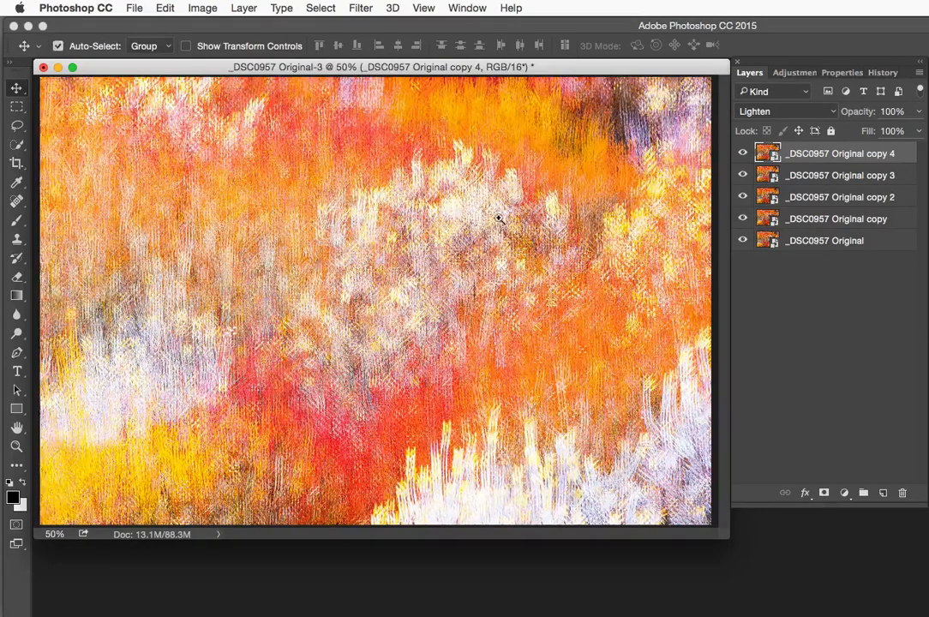
pyautogui.press('super+equal')
pyautogui.press('super+equal')
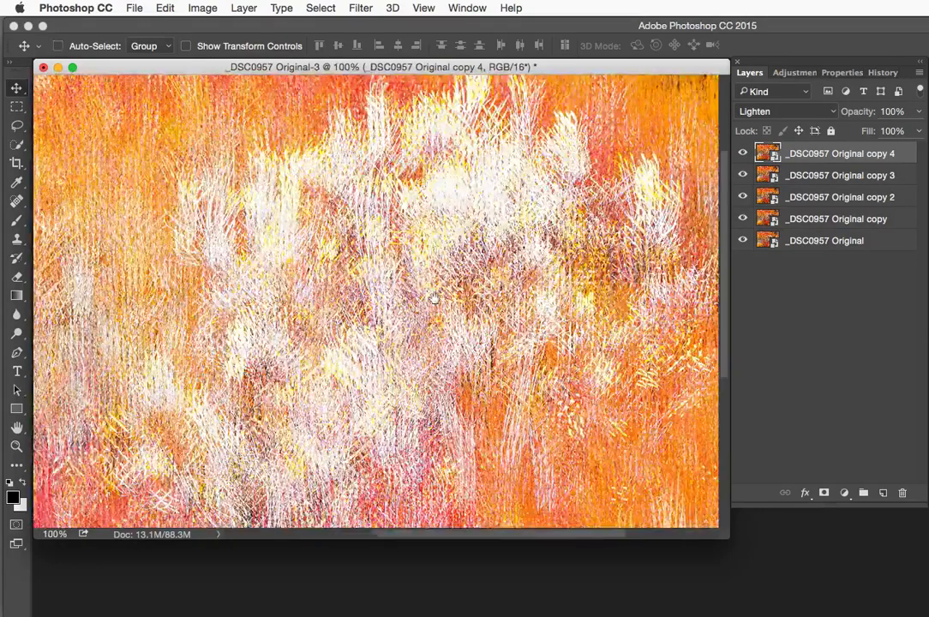
pyautogui.moveTo(434, 298); pyautogui.dragTo(454, 336)
pyautogui.moveTo(549, 398); pyautogui.dragTo(587, 373)
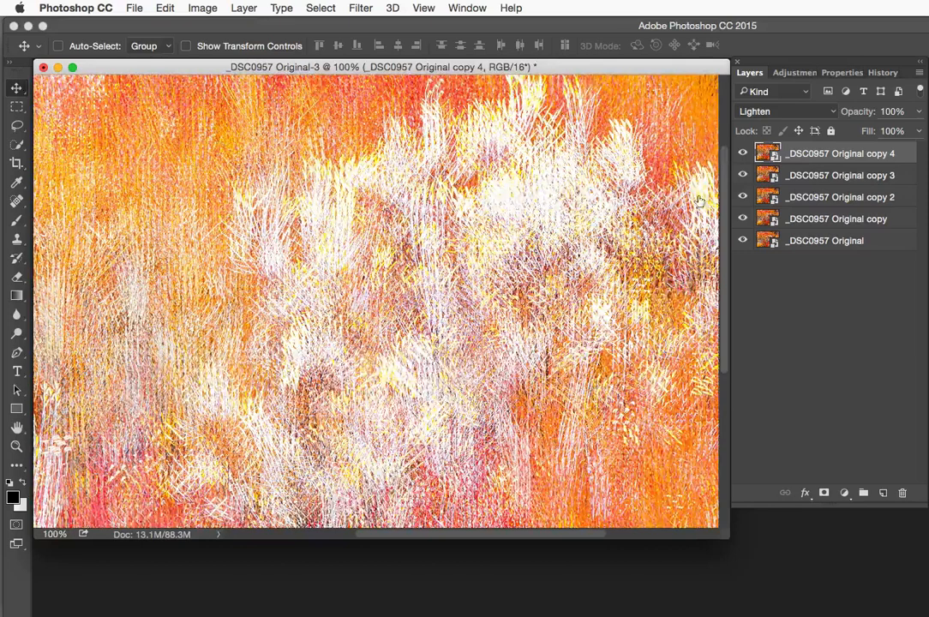
pyautogui.click(452, 282)
pyautogui.click(452, 282)
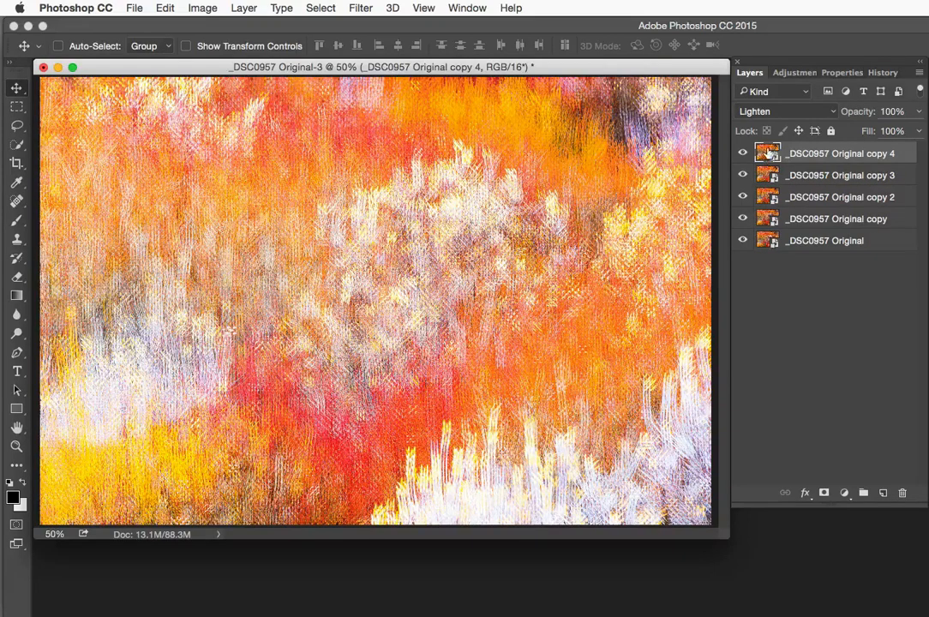
# Reopen the Smart Object's raw settings from the topmost copy and lower Exposure to 0.00 and Whites to +32.
pyautogui.doubleClick(769, 154)
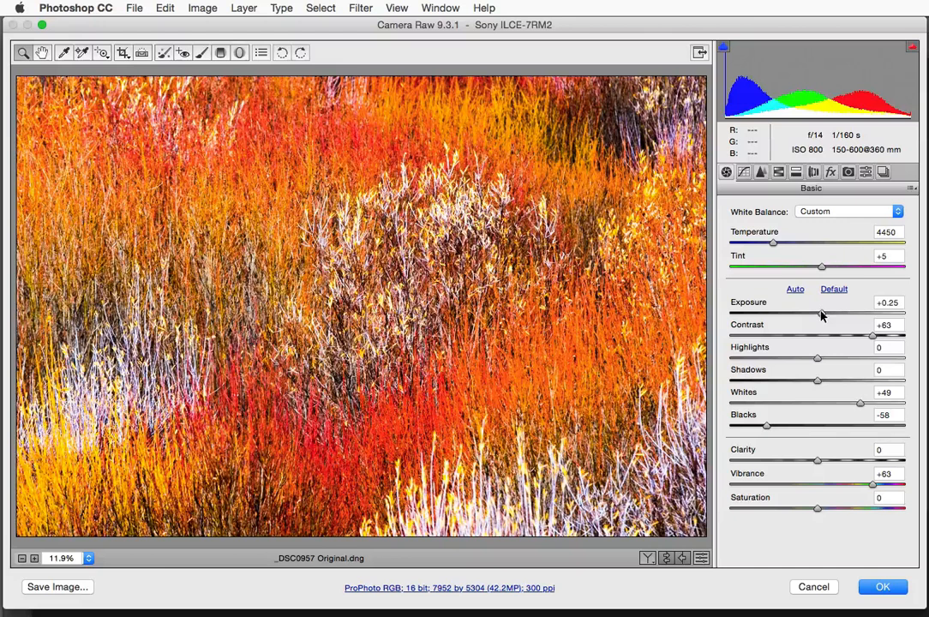
pyautogui.moveTo(821, 315); pyautogui.dragTo(819, 315)
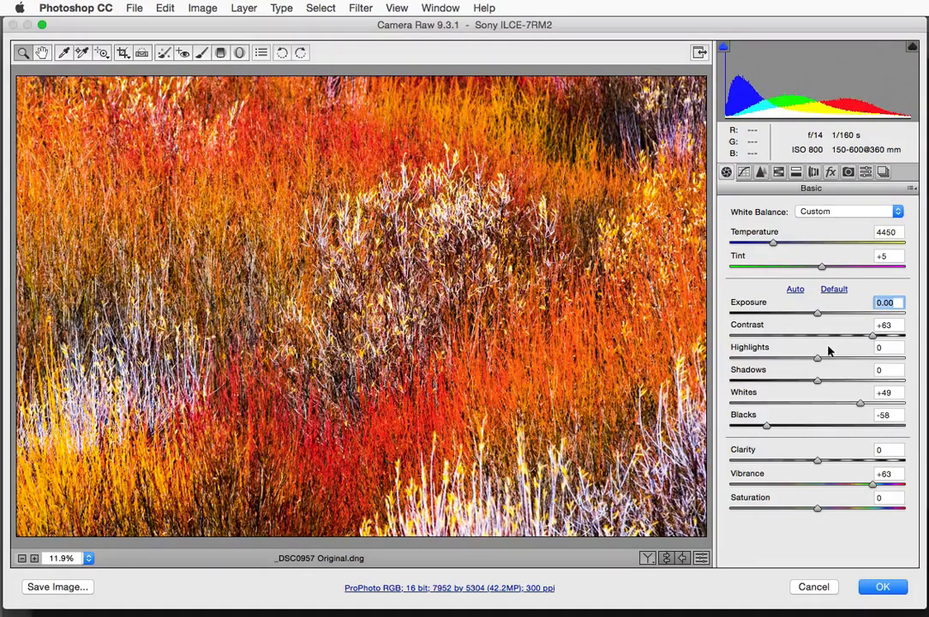
pyautogui.moveTo(860, 406); pyautogui.dragTo(846, 405)
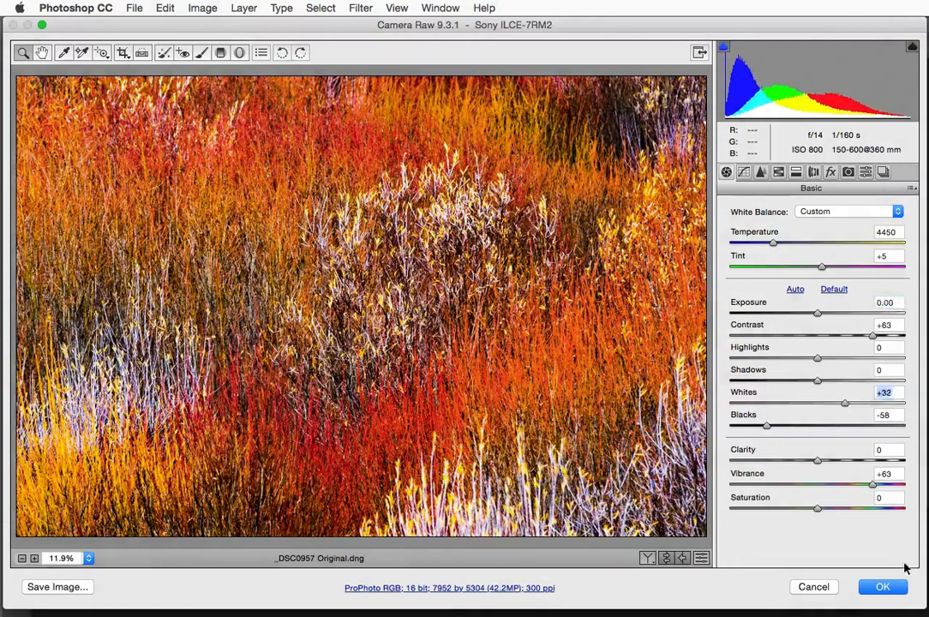
pyautogui.click(881, 586)
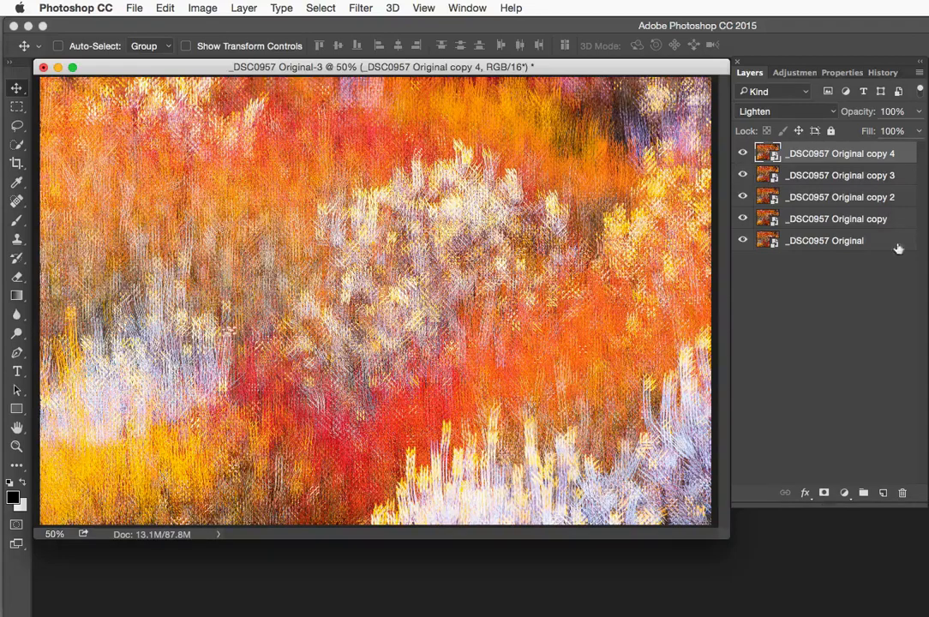
# Show only the bottom original layer and save that state as a history snapshot.
pyautogui.keyDown('alt'); pyautogui.click(744, 241); pyautogui.keyUp('alt')
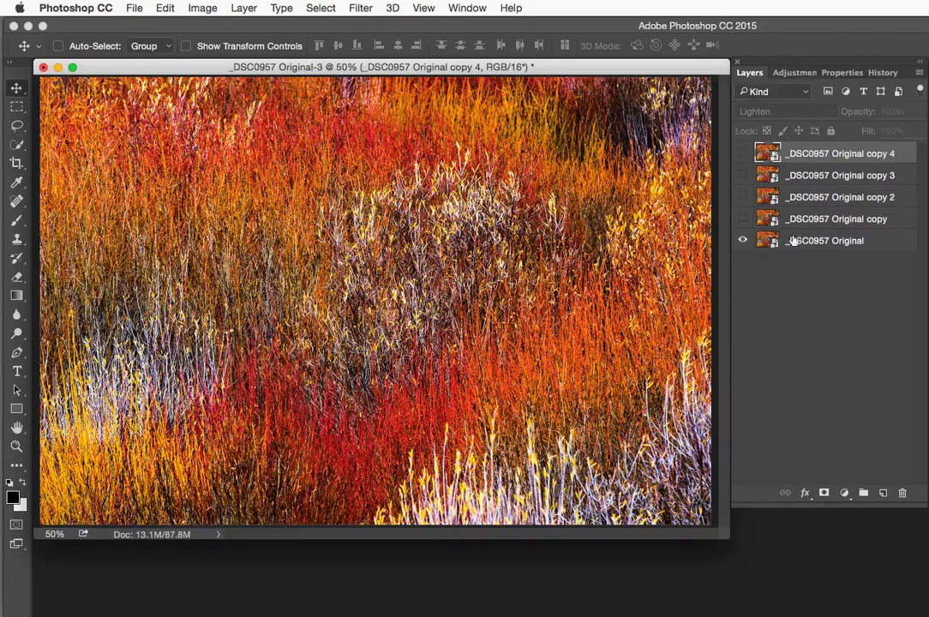
pyautogui.click(881, 75)
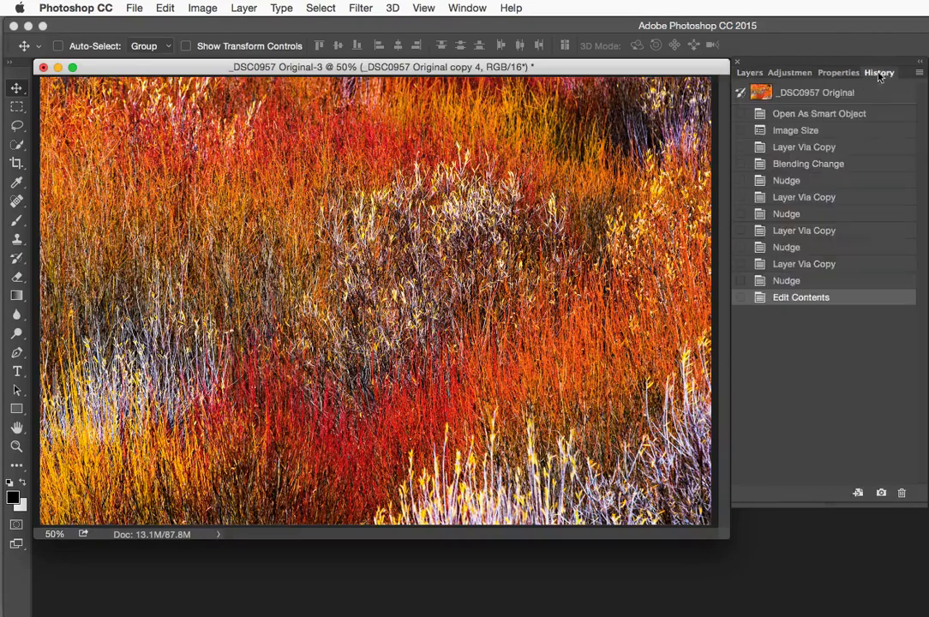
pyautogui.click(880, 495)
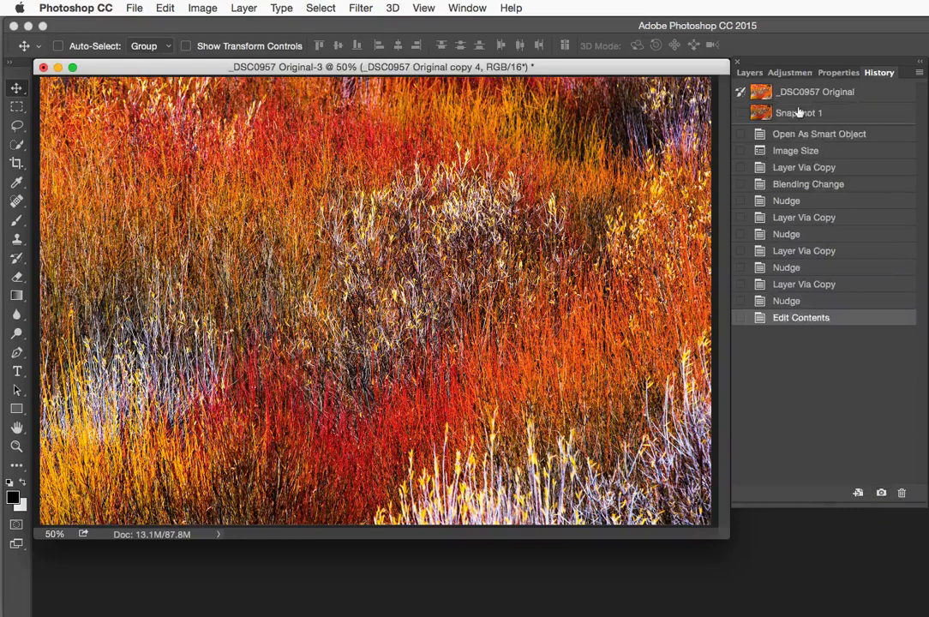
# Make all the stacked Lighten copies visible again and save the painterly version as another history snapshot.
pyautogui.click(750, 74)
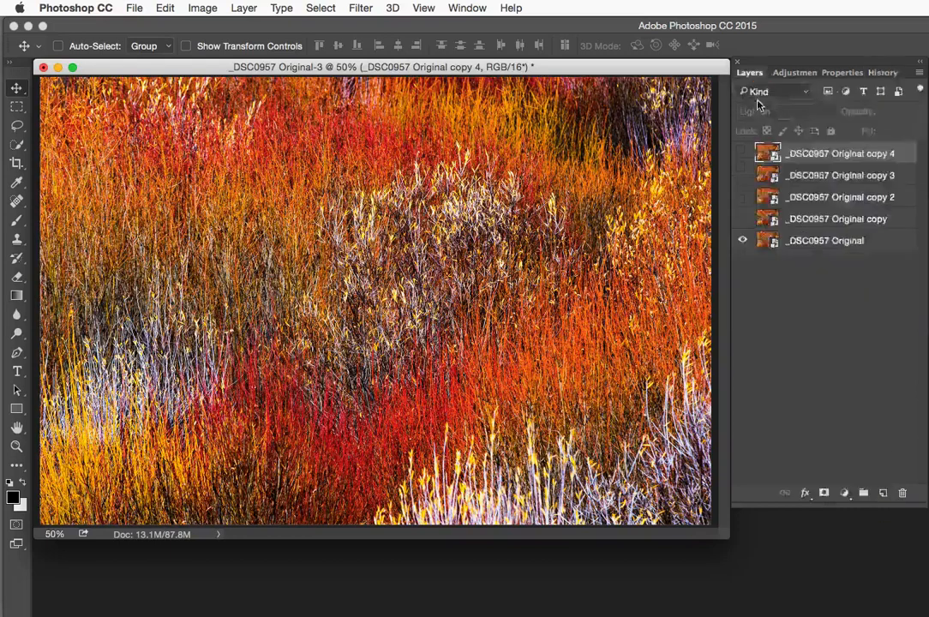
pyautogui.keyDown('alt'); pyautogui.click(743, 242); pyautogui.keyUp('alt')
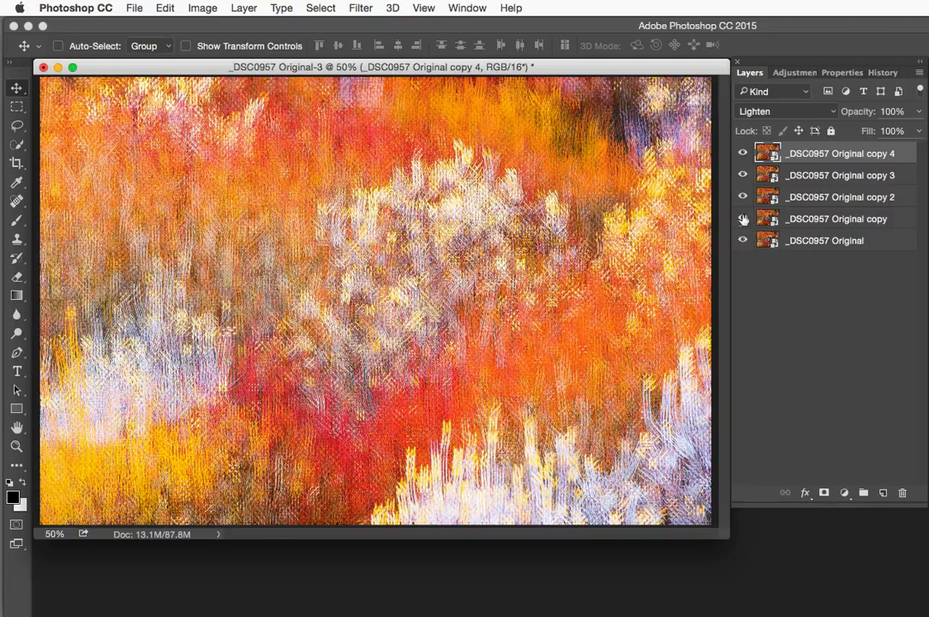
pyautogui.click(882, 73)
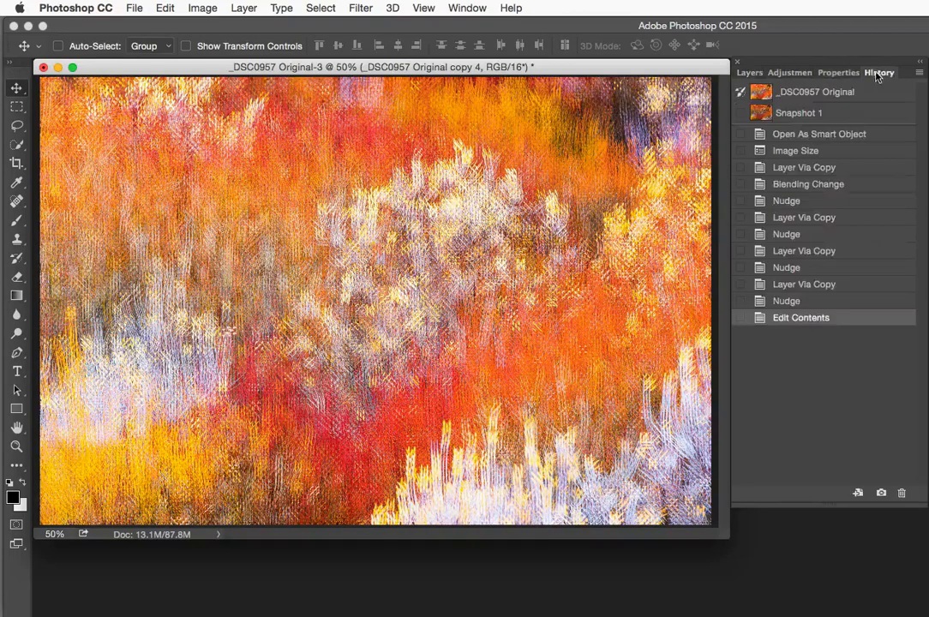
pyautogui.click(883, 494)
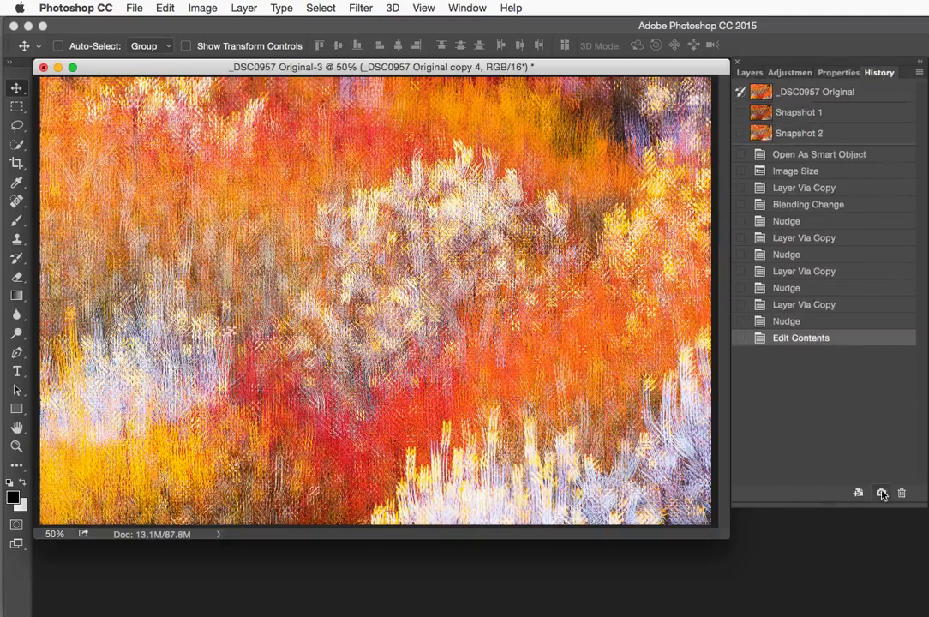
# Stamp all visible layers into a new merged layer on top while keeping the layers underneath.
pyautogui.click(750, 72)
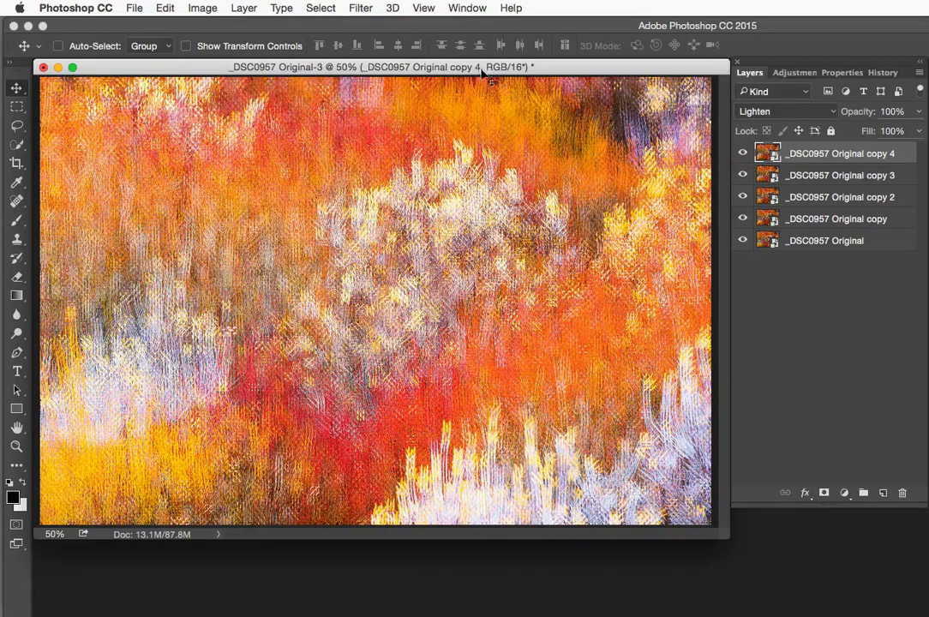
pyautogui.click(242, 9)
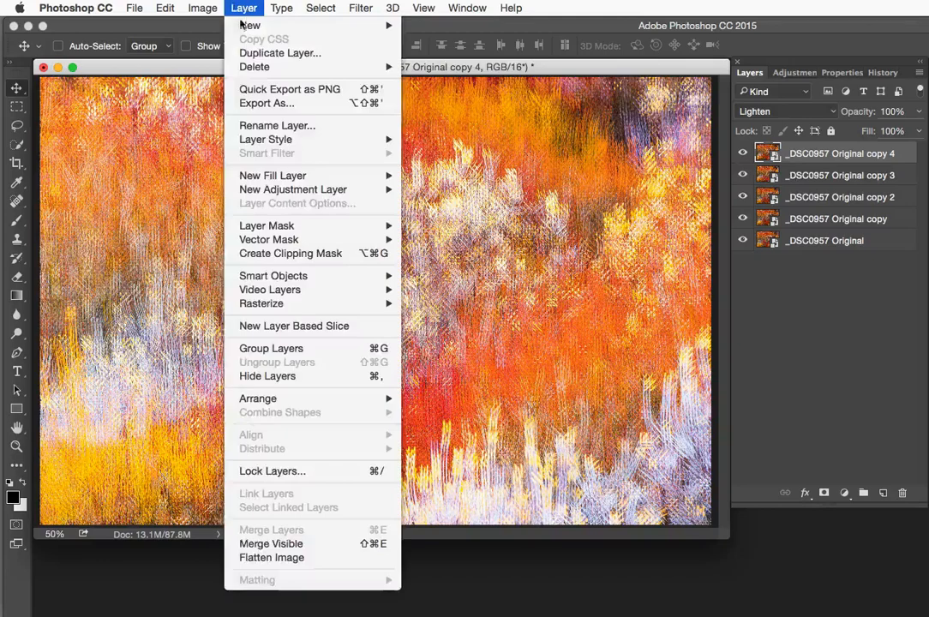
pyautogui.keyDown('alt'); pyautogui.click(263, 543); pyautogui.keyUp('alt')
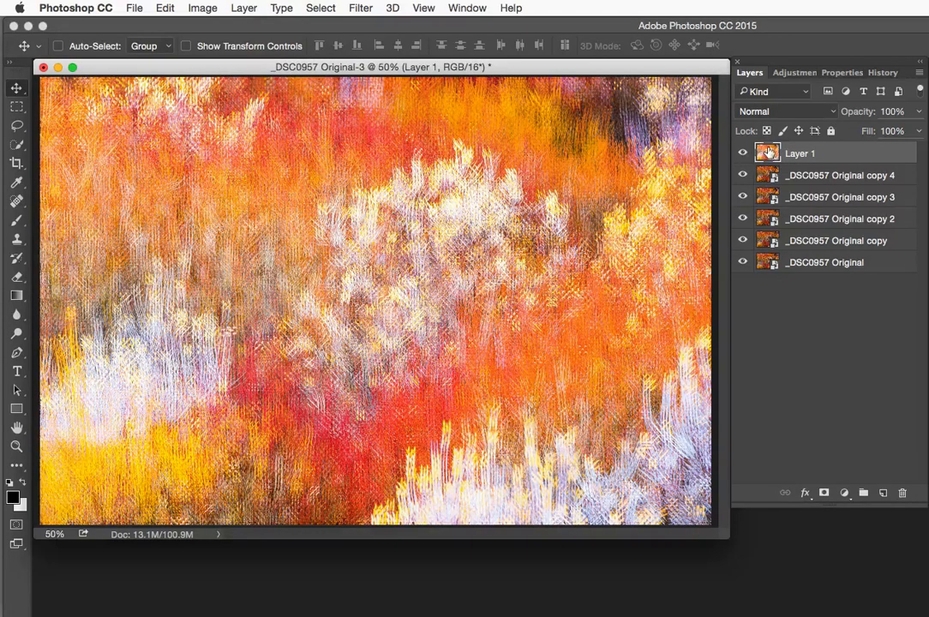
# Convert the stamped top layer for Smart Filters and set its blend mode to Multiply.
pyautogui.click(357, 7)
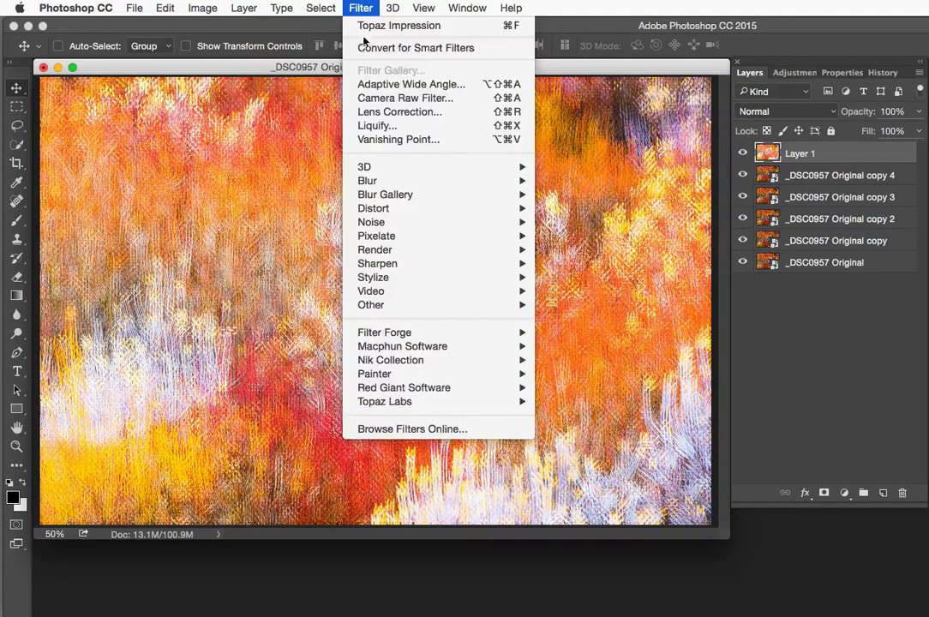
pyautogui.click(370, 50)
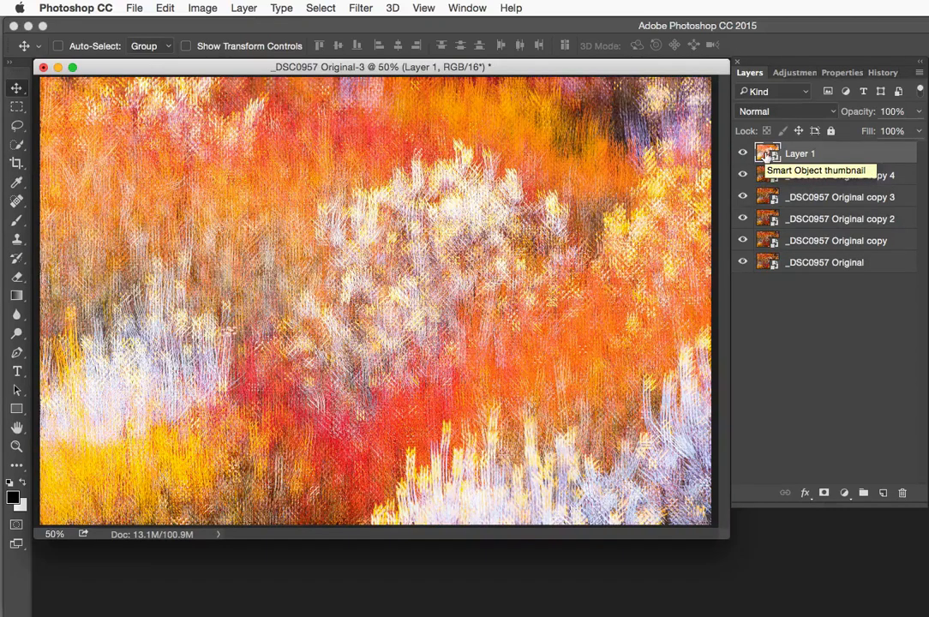
pyautogui.click(762, 113)
pyautogui.click(766, 156)
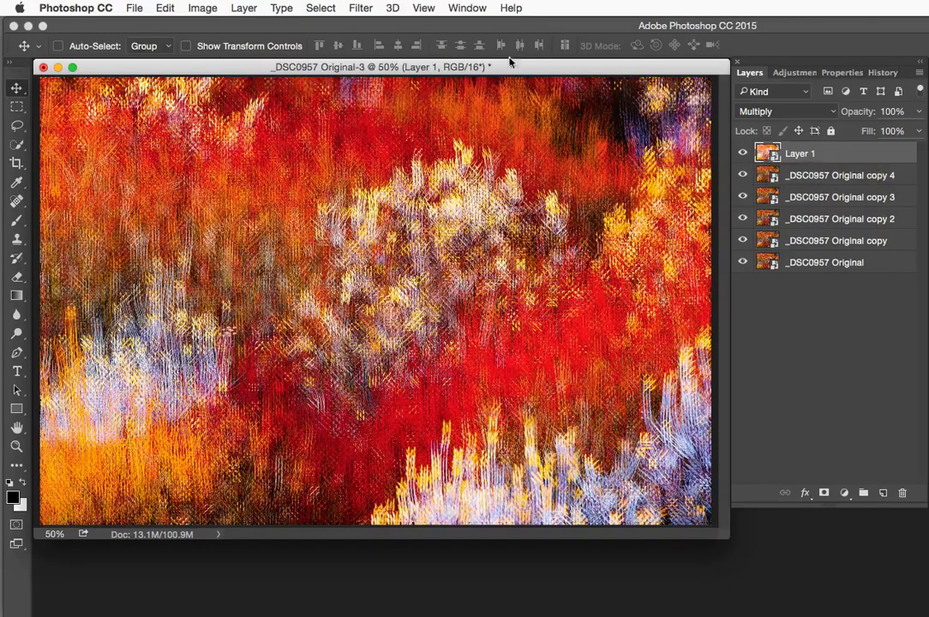
# Apply a Gaussian Blur smart filter to the Multiply layer, fine-tuning the radius against the image preview.
pyautogui.click(359, 9)
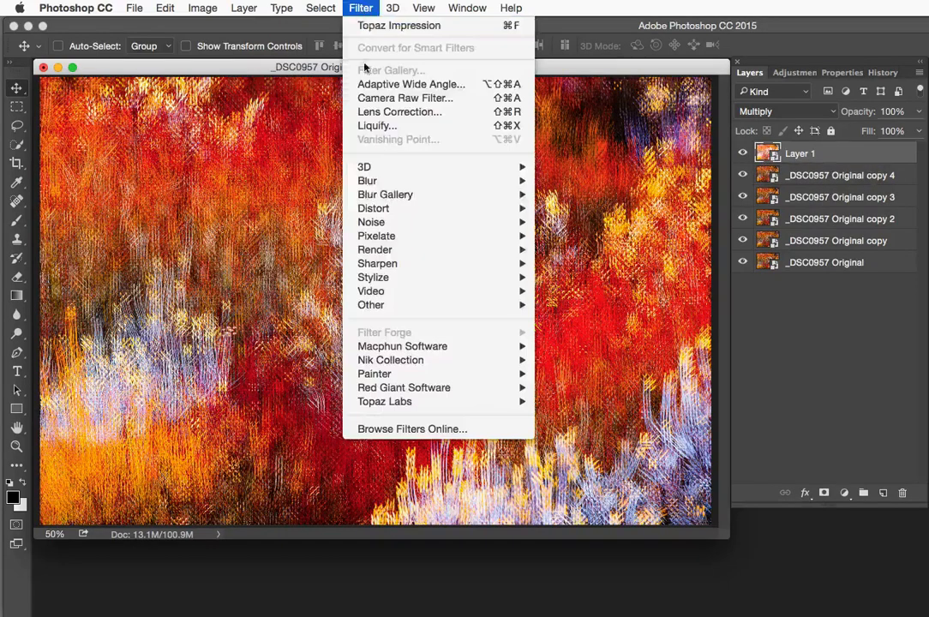
pyautogui.moveTo(445, 181)
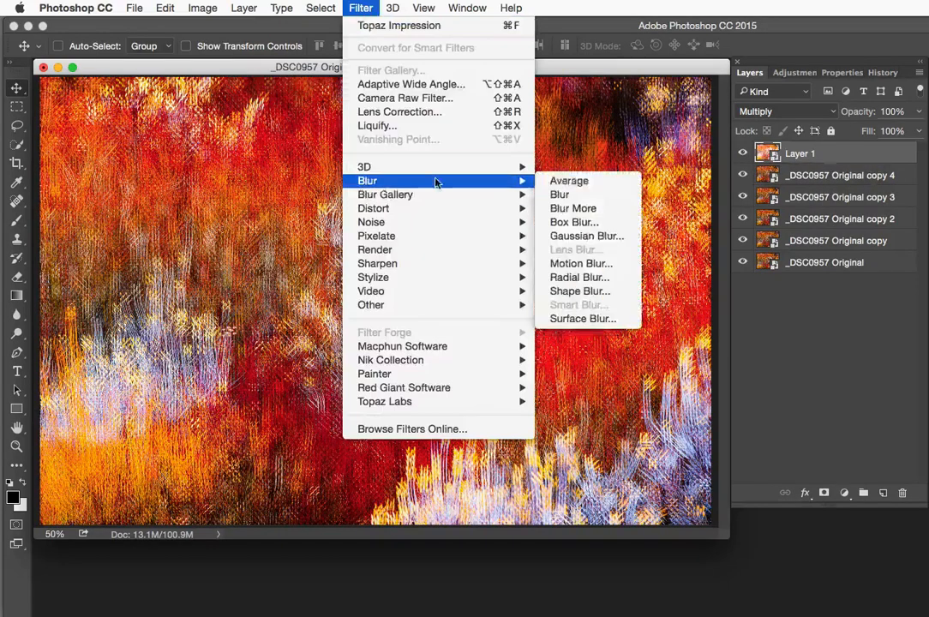
pyautogui.click(589, 235)
pyautogui.moveTo(608, 123); pyautogui.dragTo(735, 56)
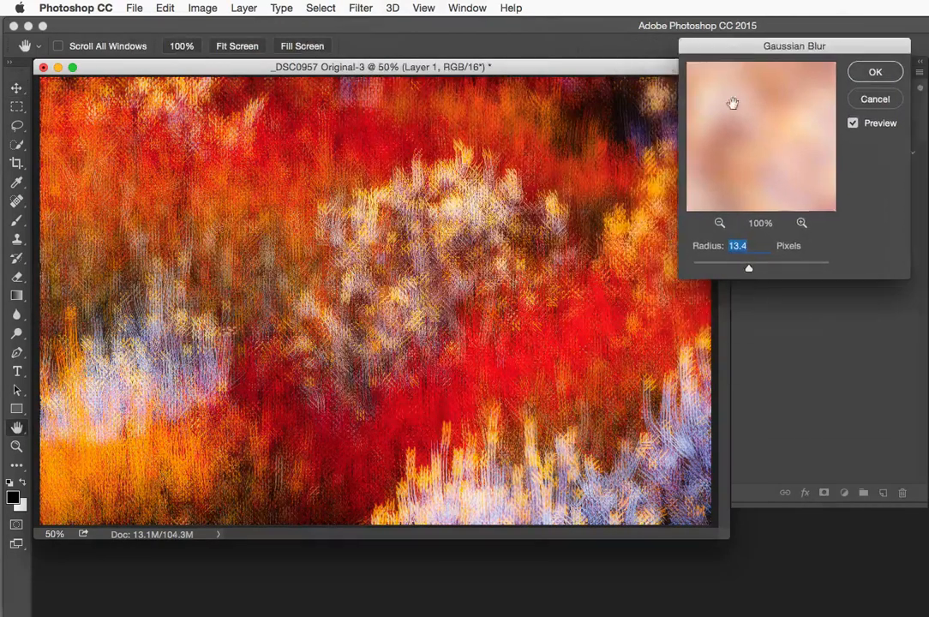
pyautogui.moveTo(748, 267)
pyautogui.mouseDown()
pyautogui.moveTo(733, 272)
pyautogui.moveTo(772, 271)
pyautogui.moveTo(741, 271)
pyautogui.moveTo(750, 271)
pyautogui.mouseUp()
pyautogui.moveTo(749, 268)
pyautogui.mouseDown()
pyautogui.moveTo(721, 267)
pyautogui.moveTo(771, 270)
pyautogui.moveTo(752, 271)
pyautogui.mouseUp()
pyautogui.click(874, 72)
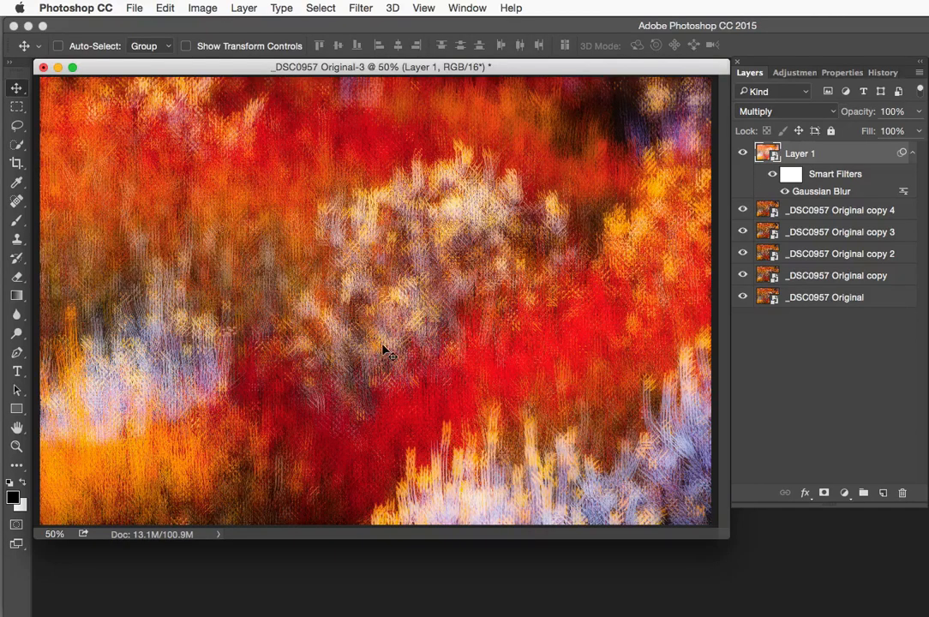
# Reopen the raw settings of _DSC0957 Original copy 4 and set Exposure to +0.75 and Blacks to -48.
pyautogui.click(764, 210)
pyautogui.doubleClick(763, 210)
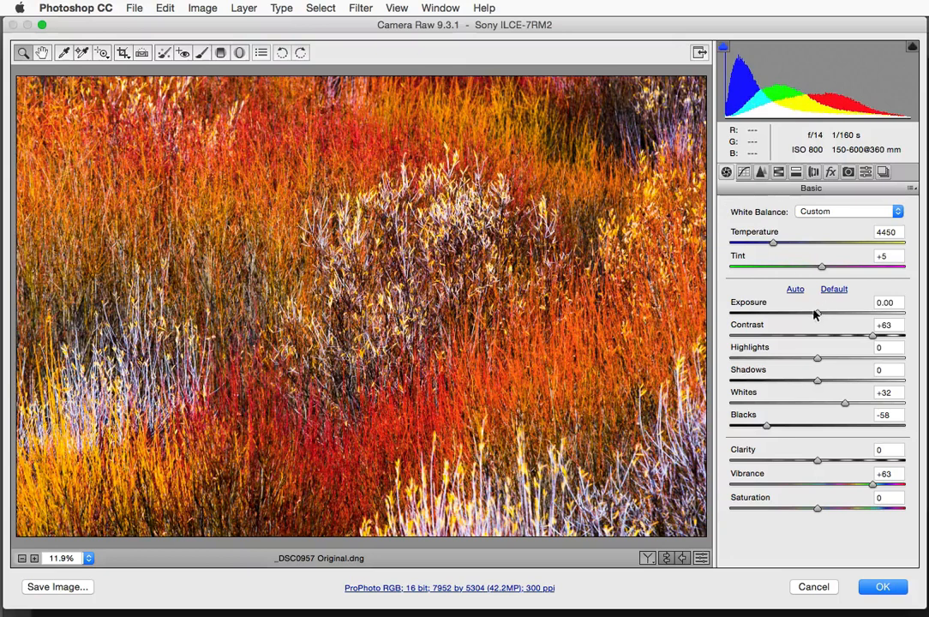
pyautogui.moveTo(816, 315); pyautogui.dragTo(829, 317)
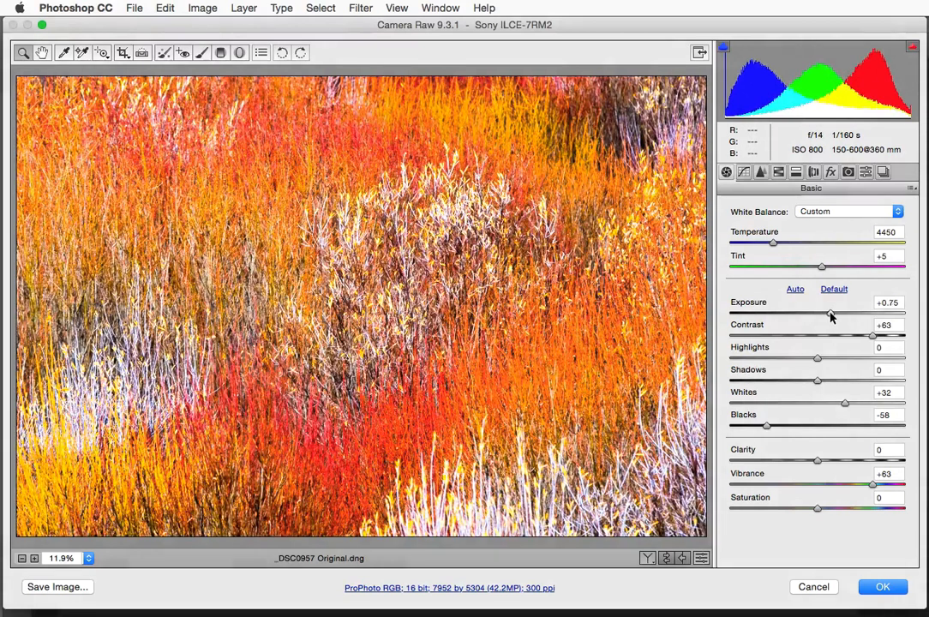
pyautogui.moveTo(766, 427); pyautogui.dragTo(775, 429)
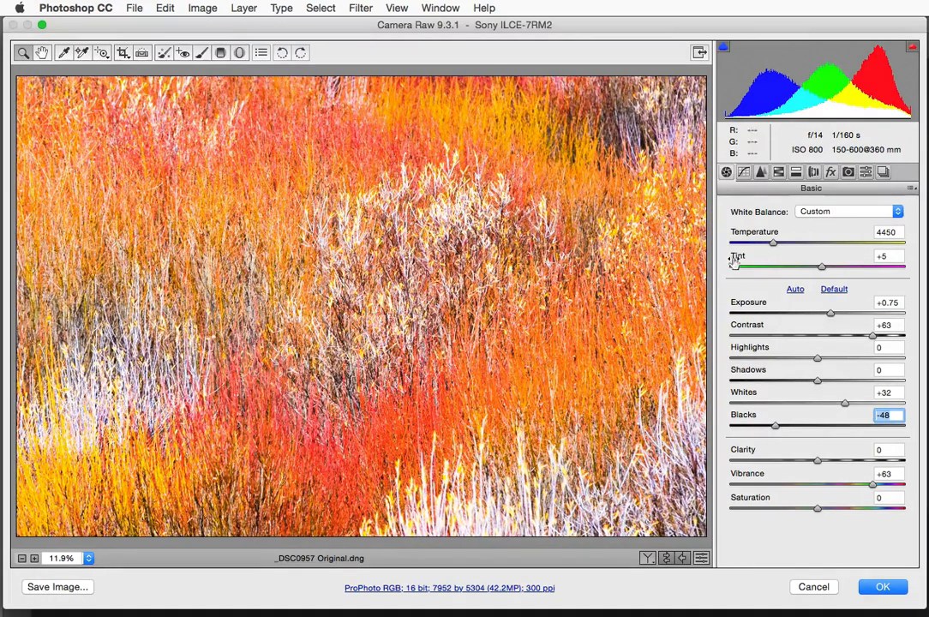
pyautogui.moveTo(580, 25)
pyautogui.mouseDown()
pyautogui.moveTo(587, 509)
pyautogui.moveTo(601, 586)
pyautogui.moveTo(617, 567)
pyautogui.moveTo(636, 173)
pyautogui.moveTo(593, 27)
pyautogui.mouseUp()
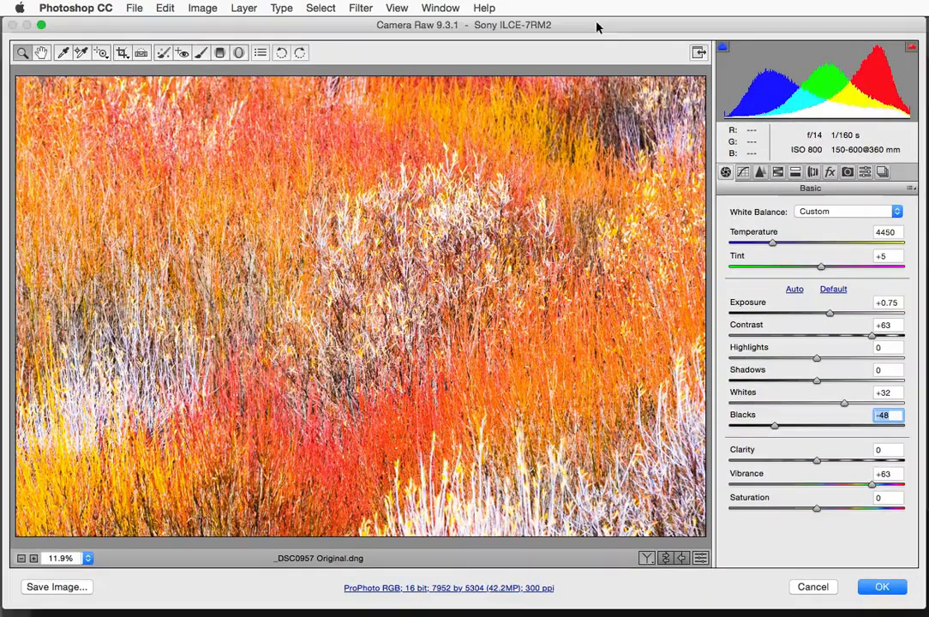
# Set the raw HSL saturation to Aquas +53, Blues +74, Purples +76 and Magentas +59, and apply the raw changes.
pyautogui.click(776, 174)
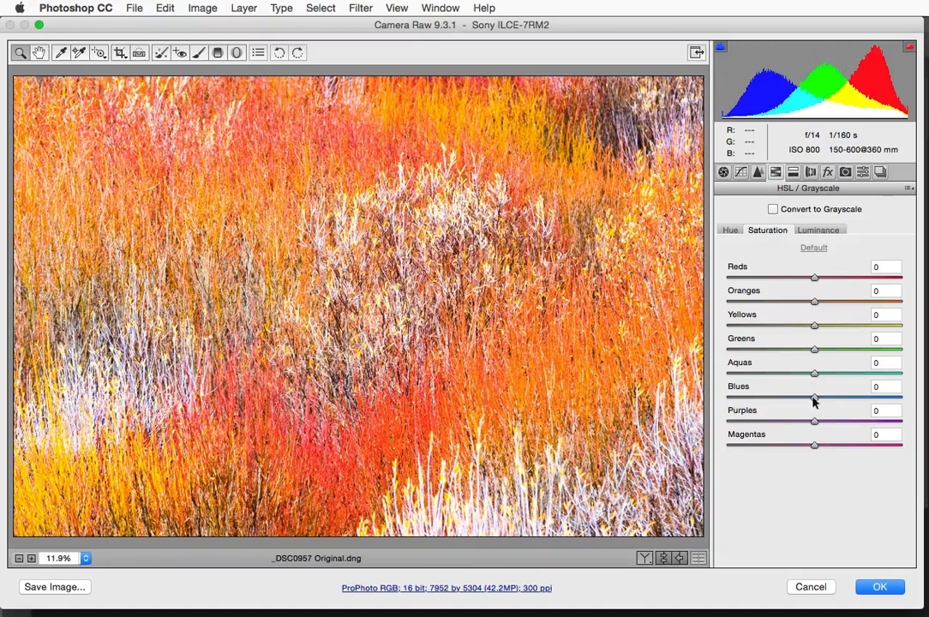
pyautogui.moveTo(814, 401); pyautogui.dragTo(880, 397)
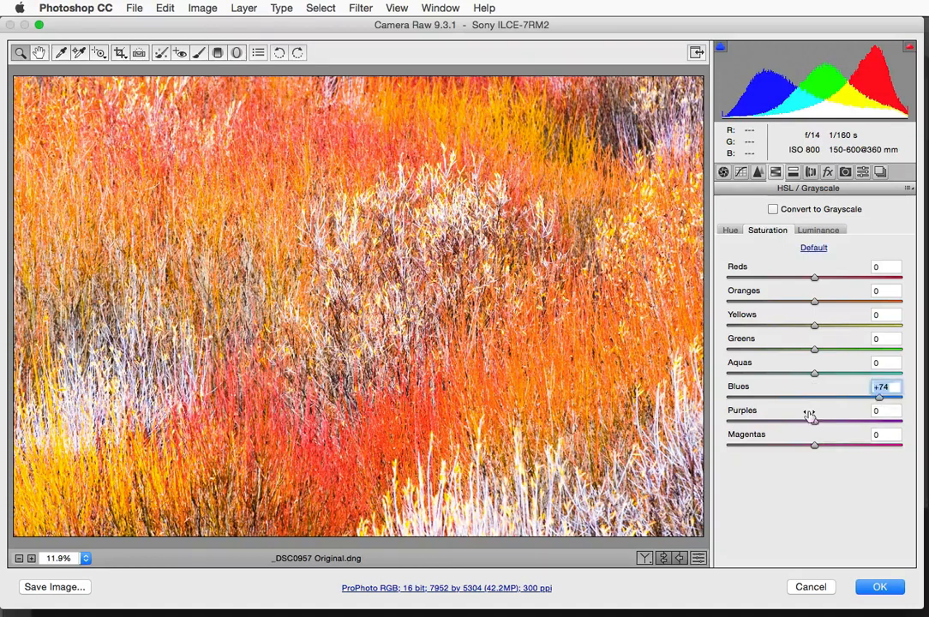
pyautogui.moveTo(814, 421); pyautogui.dragTo(879, 421)
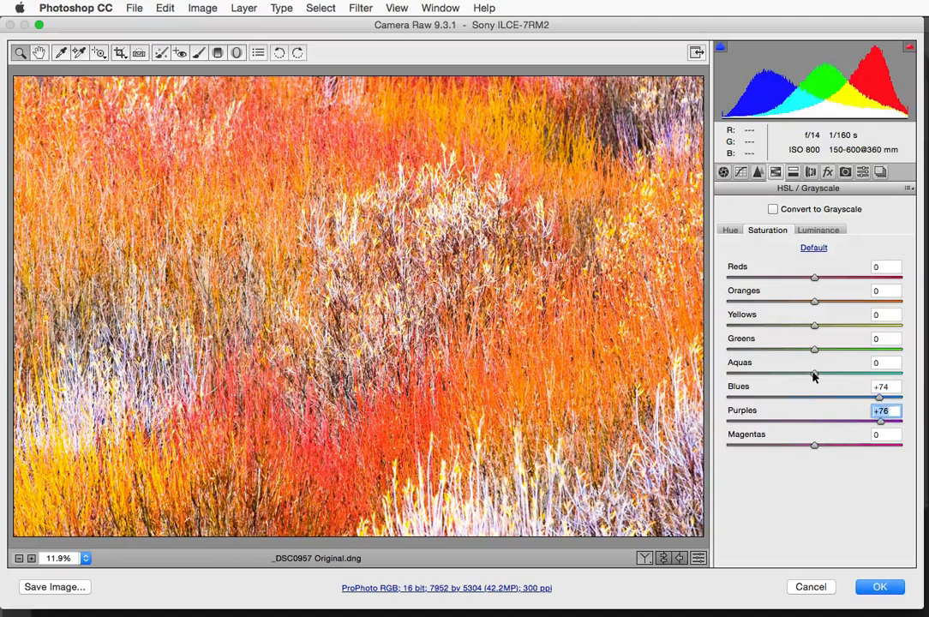
pyautogui.click(855, 378)
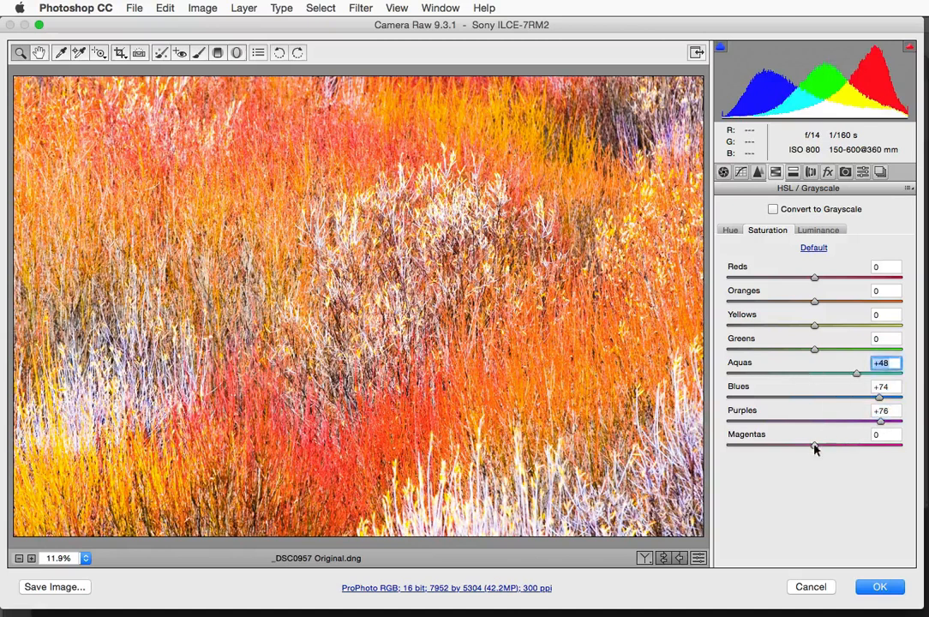
pyautogui.moveTo(814, 445); pyautogui.dragTo(865, 446)
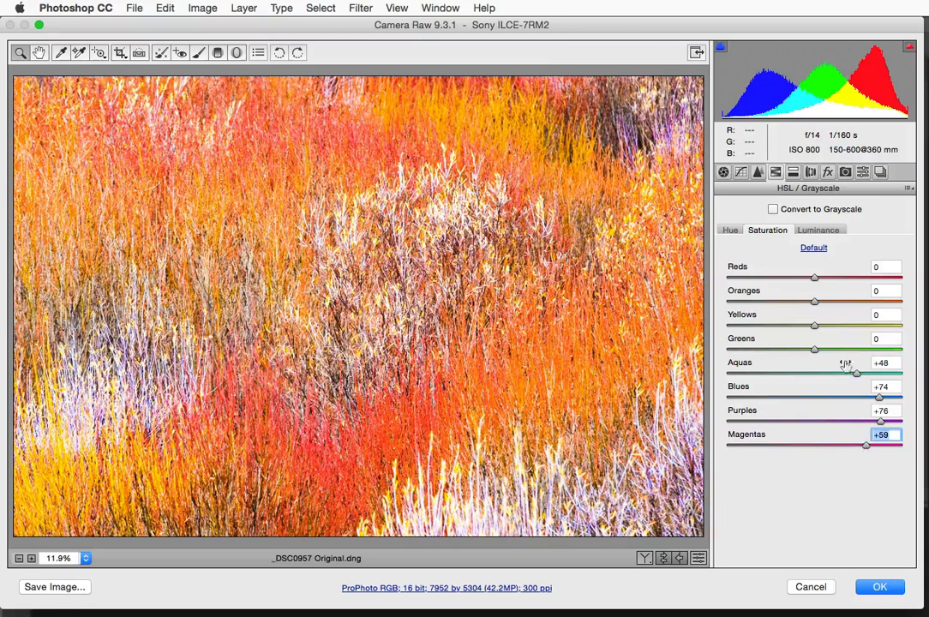
pyautogui.moveTo(855, 375); pyautogui.dragTo(859, 375)
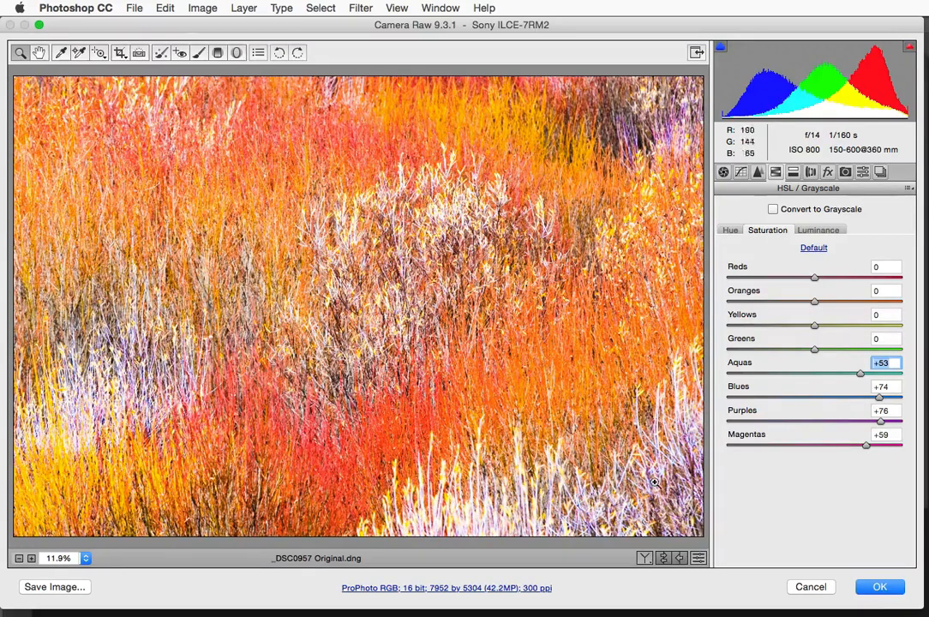
pyautogui.click(878, 587)
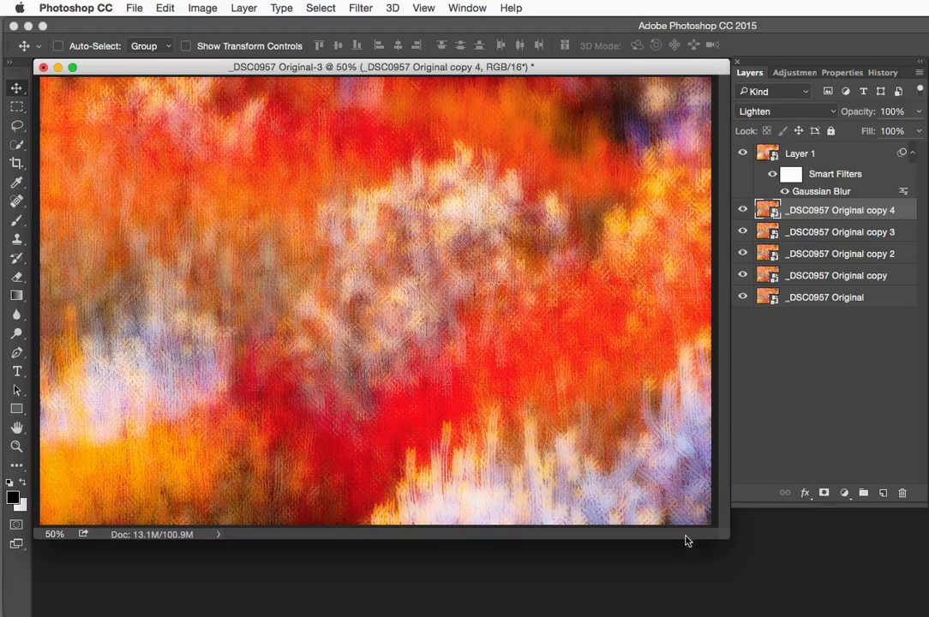
# Reopen the raw settings of copy 4, set Exposure to +0.50, raise Contrast slightly and lower Blacks slightly.
pyautogui.doubleClick(765, 206)
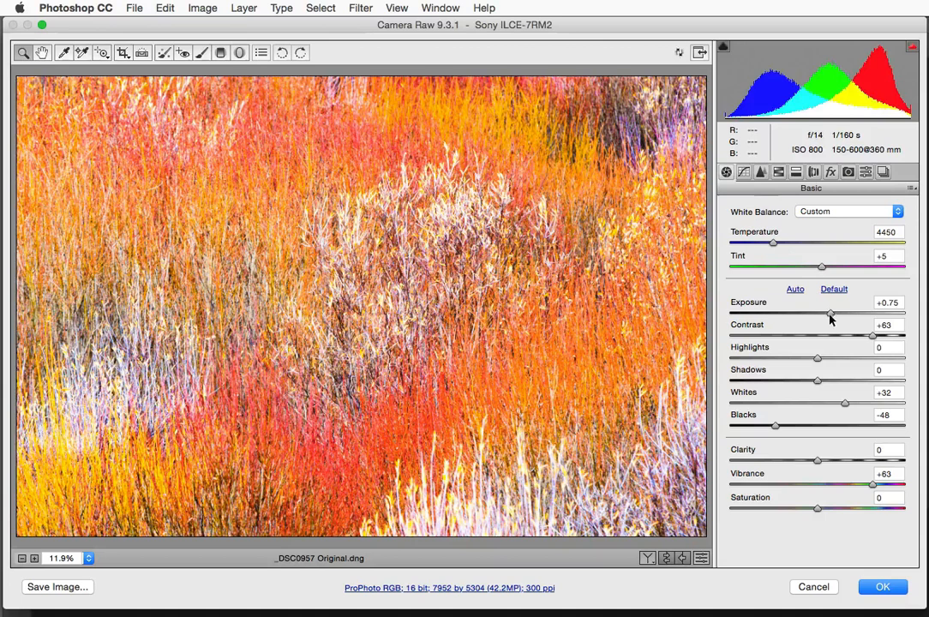
pyautogui.moveTo(828, 315); pyautogui.dragTo(825, 315)
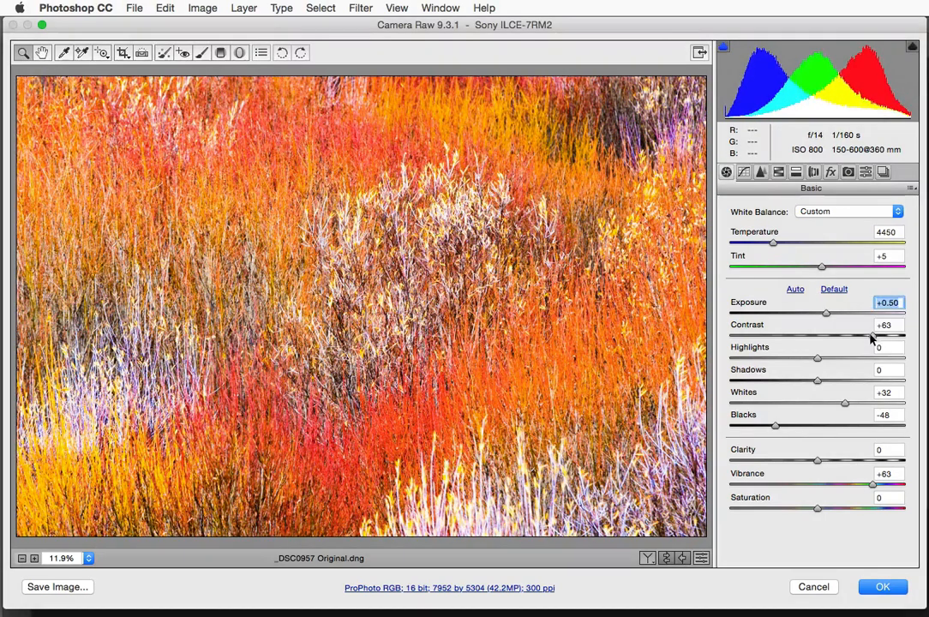
pyautogui.moveTo(873, 334); pyautogui.dragTo(879, 334)
pyautogui.moveTo(776, 425); pyautogui.dragTo(772, 425)
pyautogui.click(878, 590)
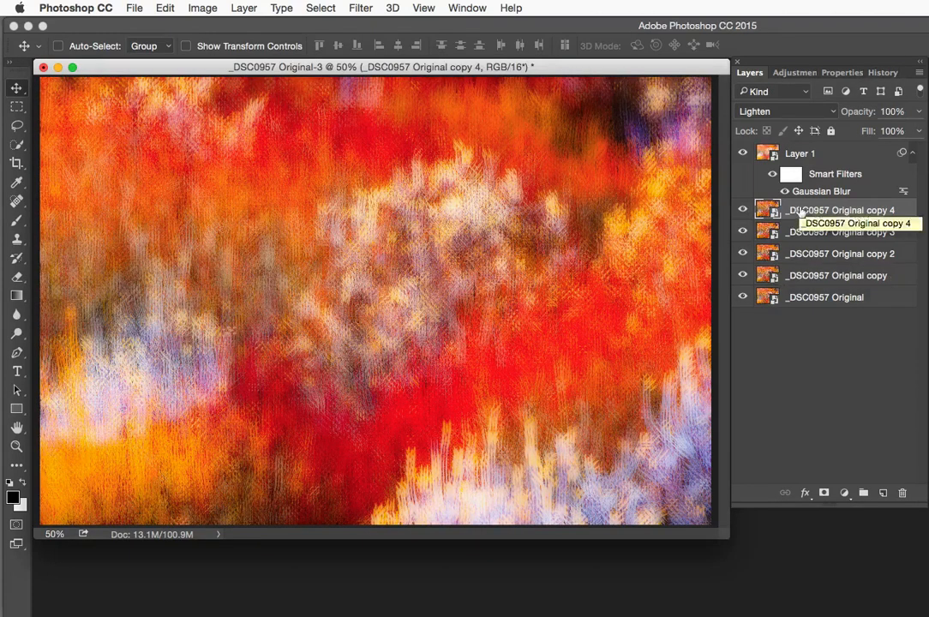
# Save a history snapshot of the current state, compare it with Snapshot 1 and Snapshot 2, and return to the new snapshot.
pyautogui.click(889, 75)
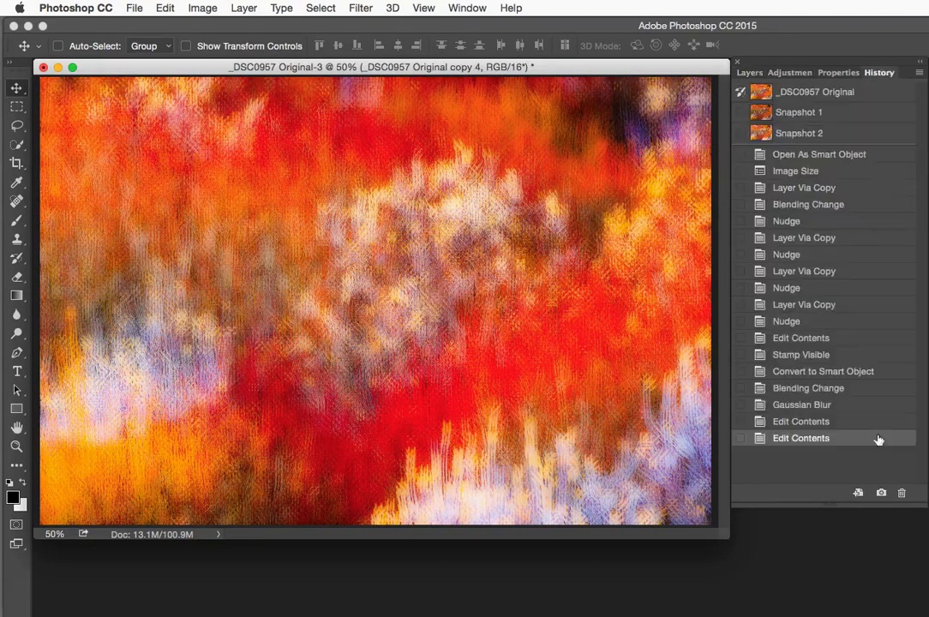
pyautogui.click(881, 493)
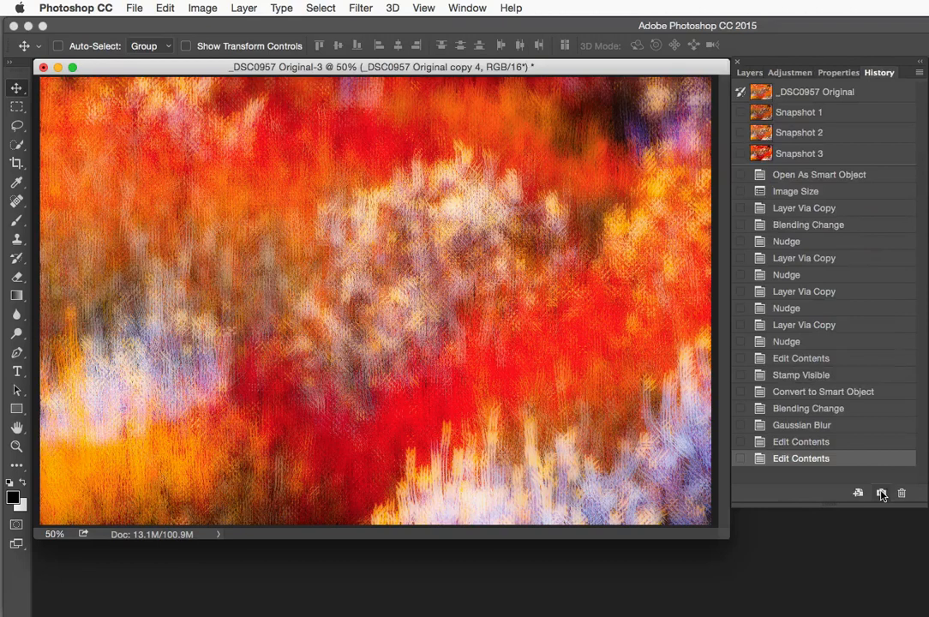
pyautogui.click(790, 113)
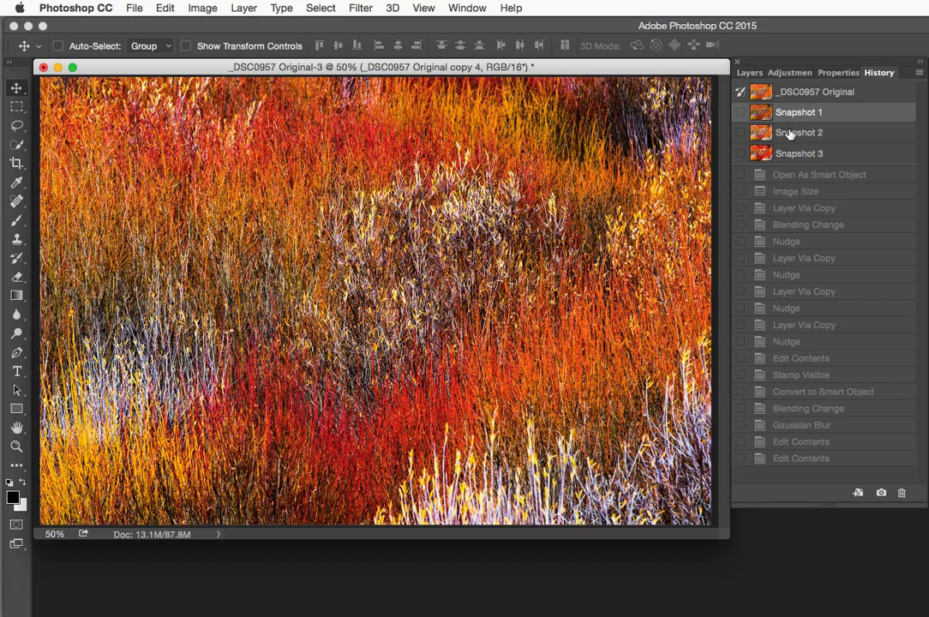
pyautogui.click(790, 133)
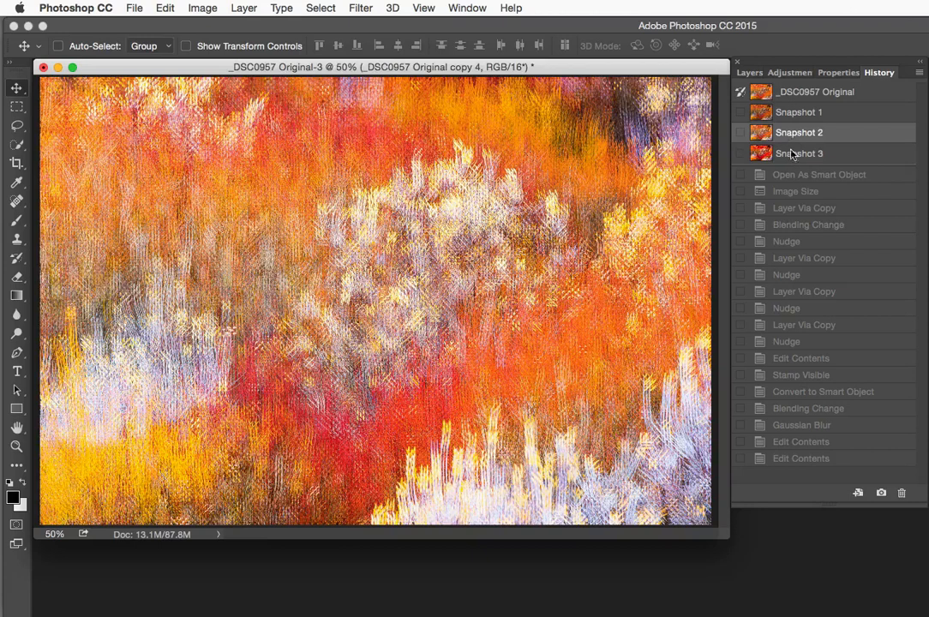
pyautogui.click(792, 154)
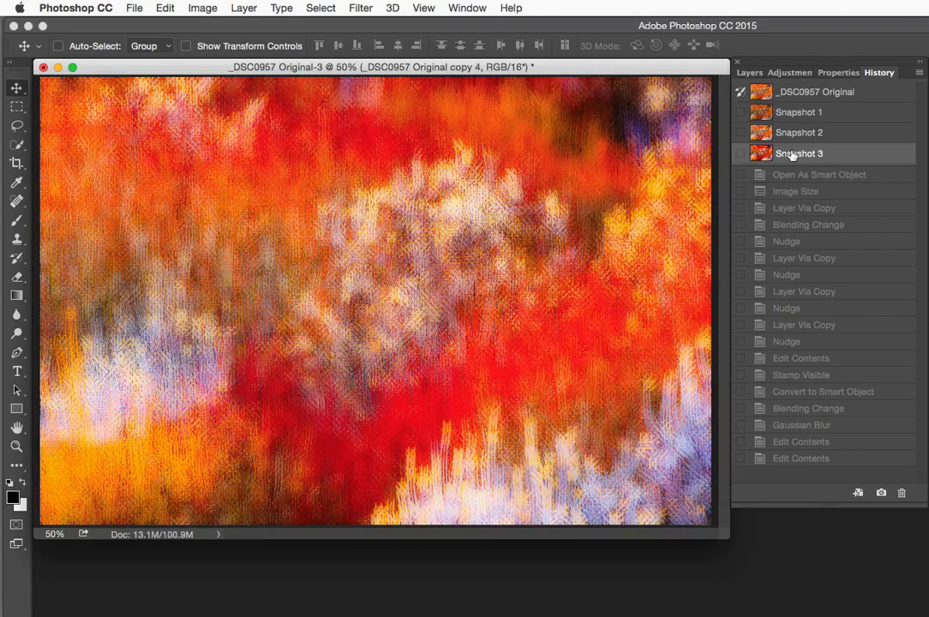
pyautogui.click(748, 73)
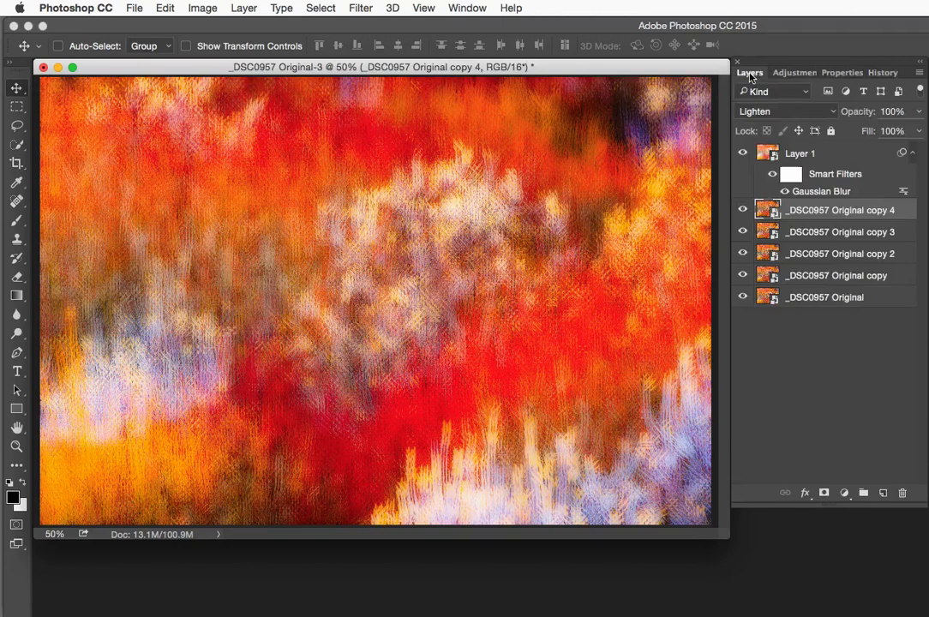
# Duplicate the image with all its layers under the suggested name and fit the duplicate's window over the original.
pyautogui.click(204, 7)
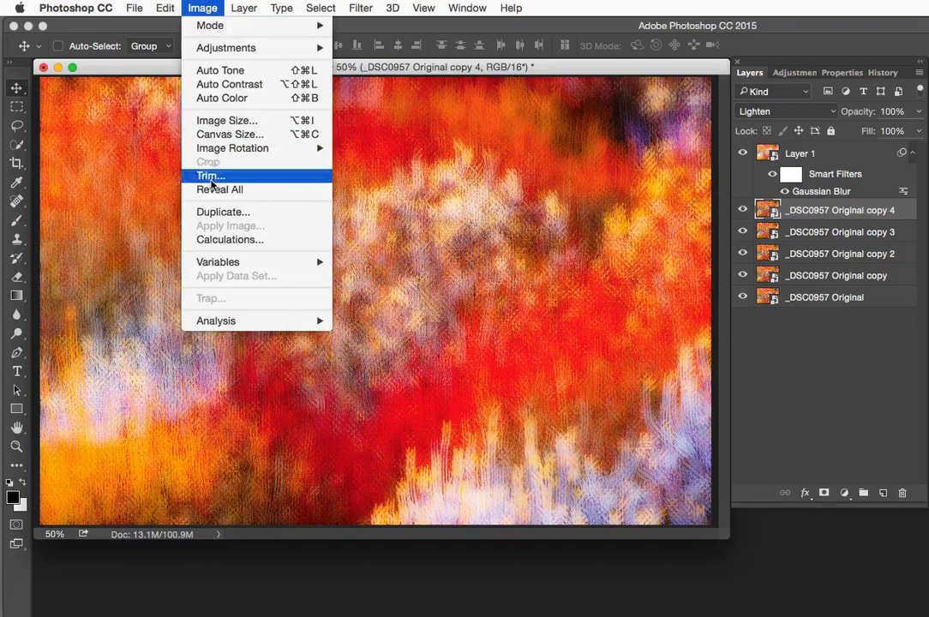
pyautogui.click(212, 211)
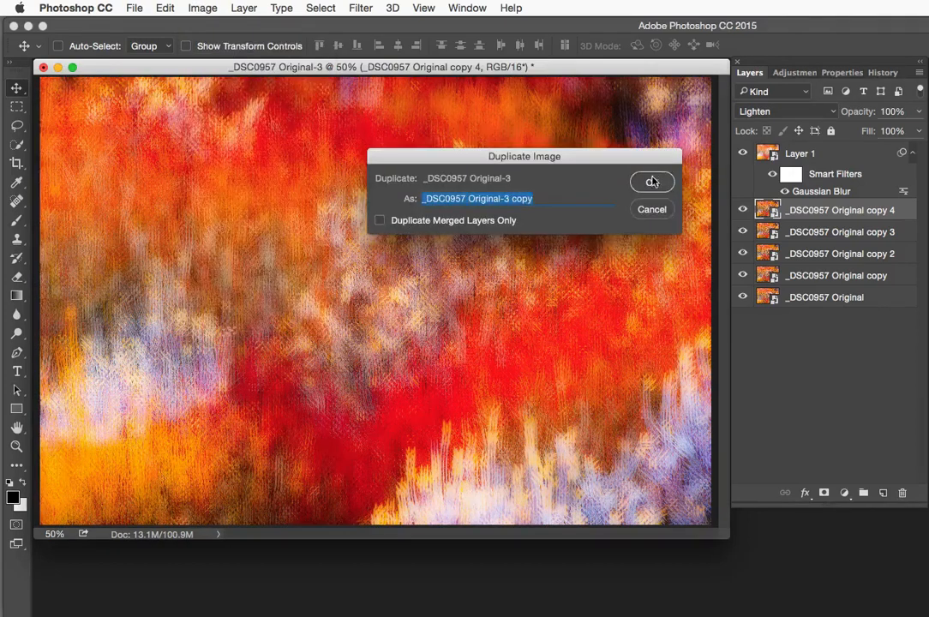
pyautogui.click(651, 180)
pyautogui.press('super+minus')
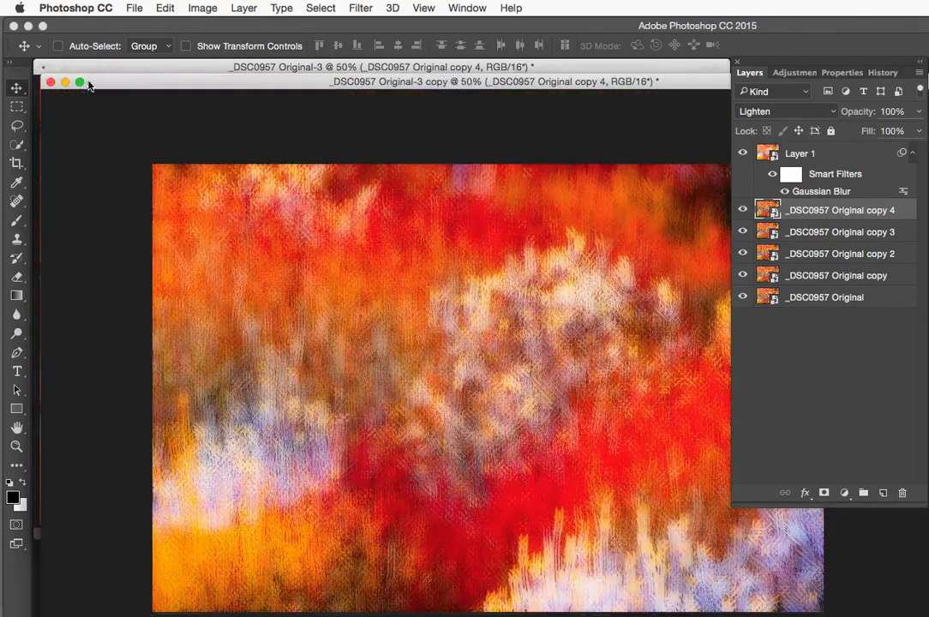
pyautogui.click(80, 84)
pyautogui.moveTo(96, 75); pyautogui.dragTo(91, 65)
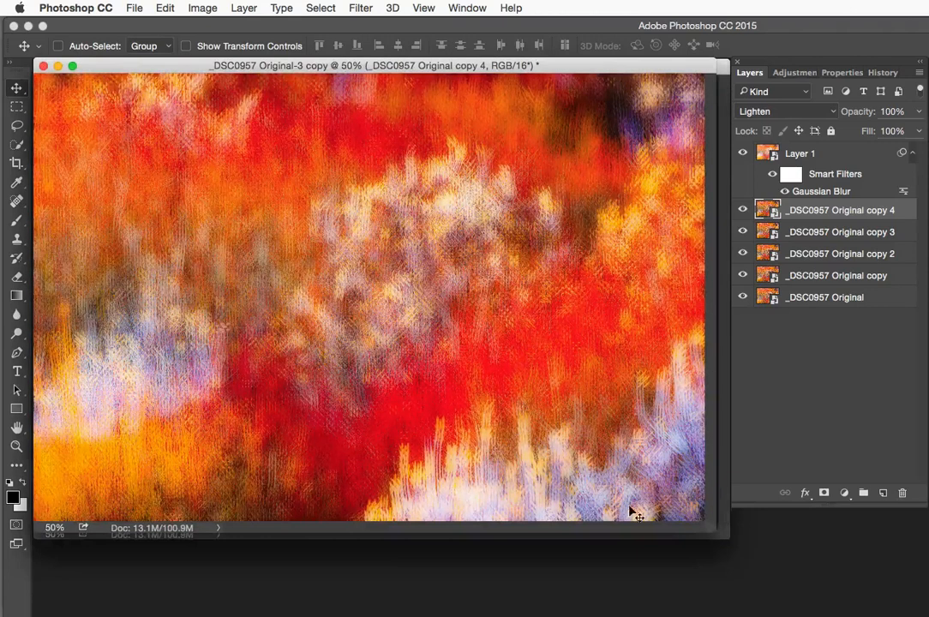
pyautogui.moveTo(712, 529); pyautogui.dragTo(728, 538)
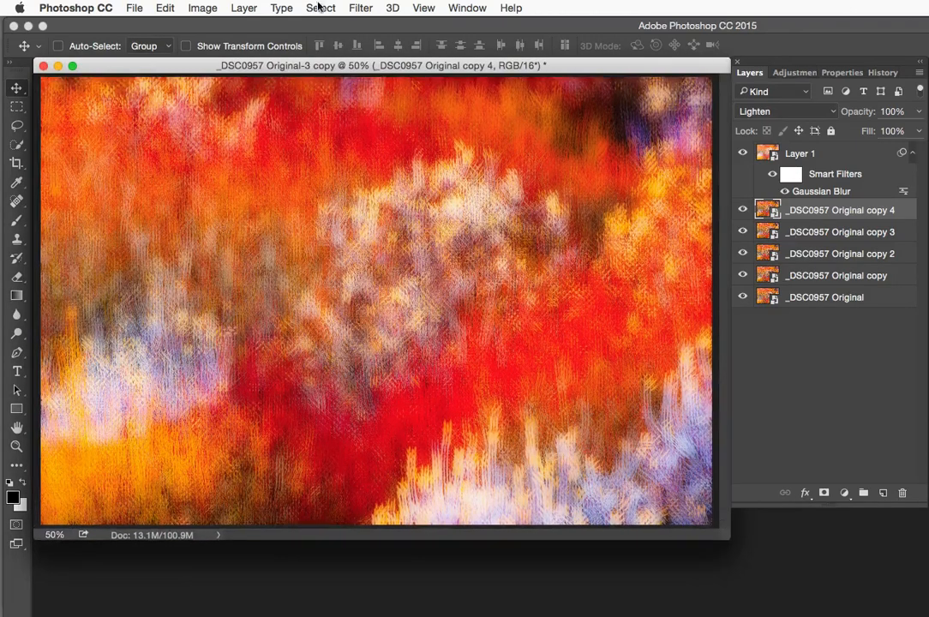
# Flatten the duplicate image and convert its background layer for Smart Filters.
pyautogui.click(243, 7)
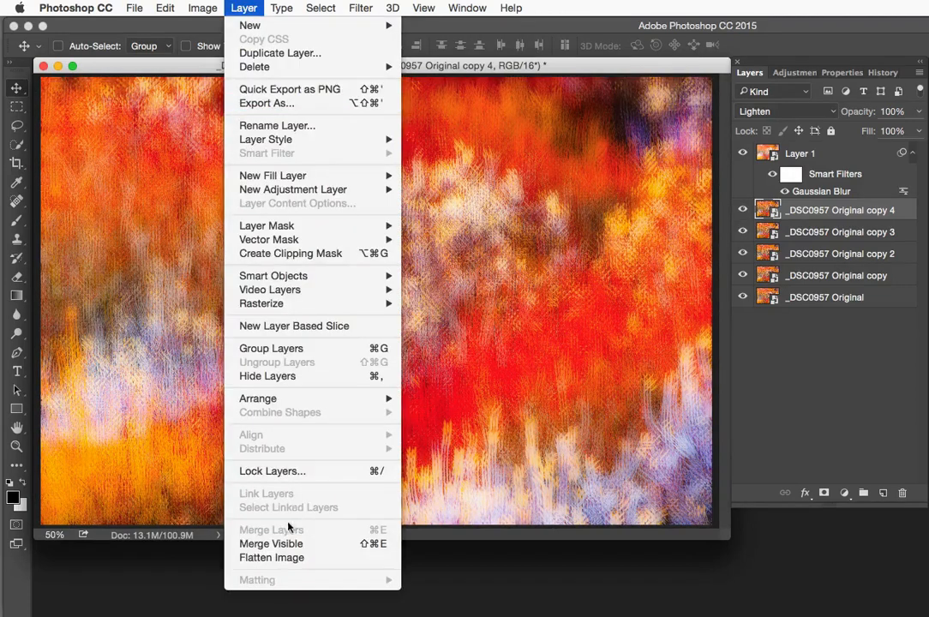
pyautogui.click(286, 557)
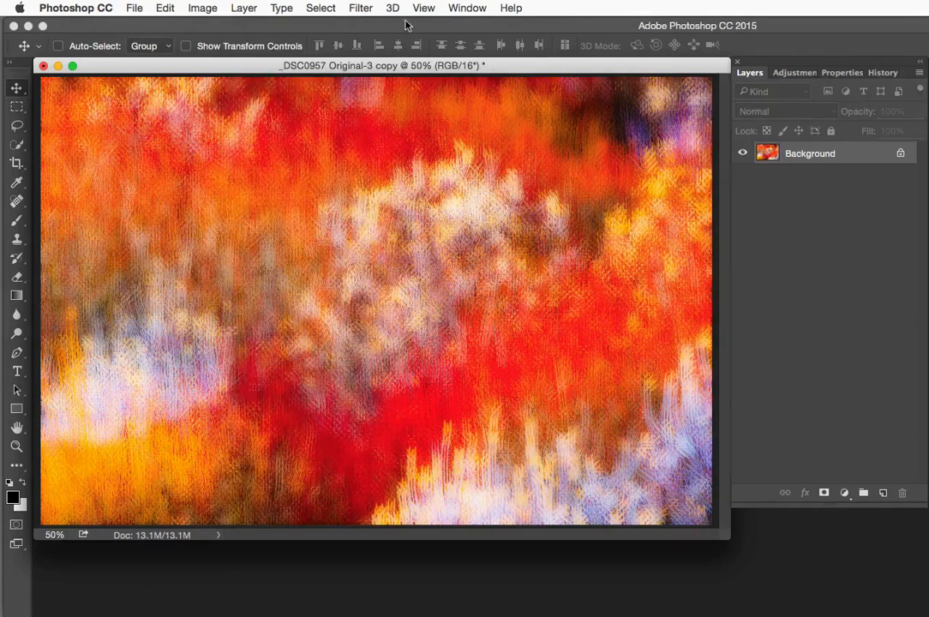
pyautogui.click(362, 7)
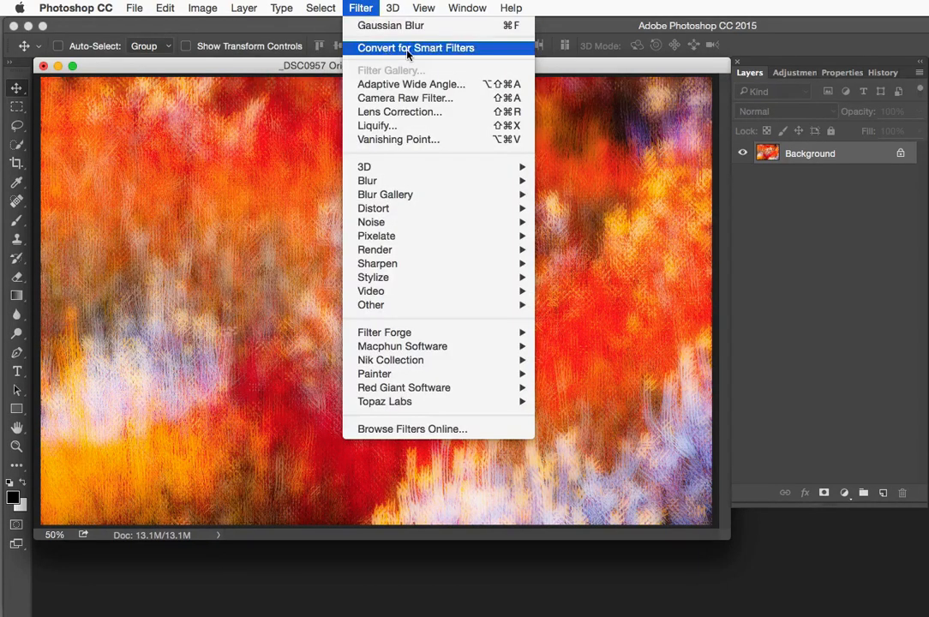
pyautogui.click(408, 48)
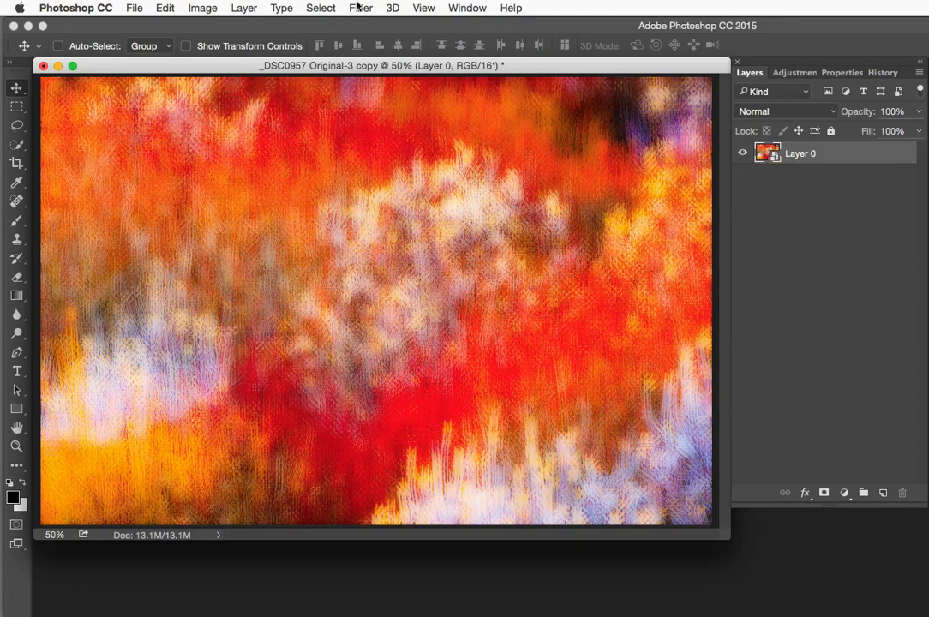
# Open the Topaz Impression filter on the duplicate's Smart Object layer.
pyautogui.click(358, 7)
pyautogui.moveTo(396, 401)
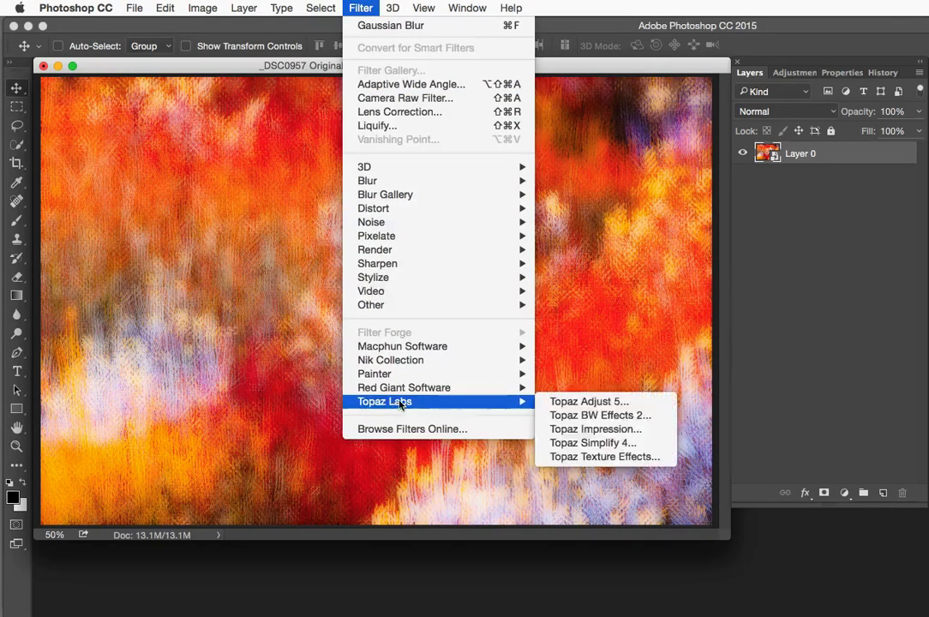
pyautogui.click(576, 429)
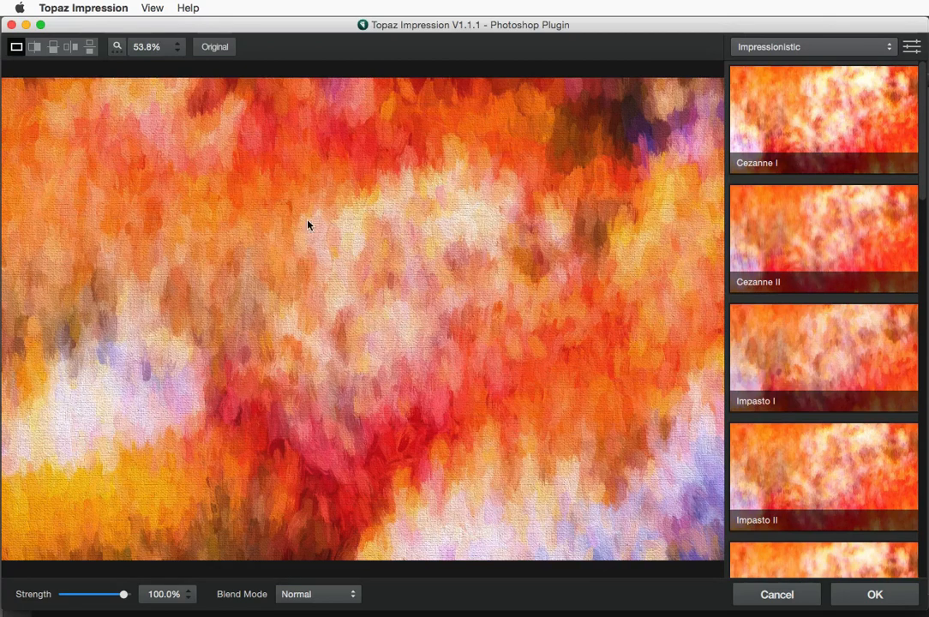
# Browse the All Effects and Featured presets and try Colored Pencil I on the image.
pyautogui.click(767, 46)
pyautogui.click(763, 78)
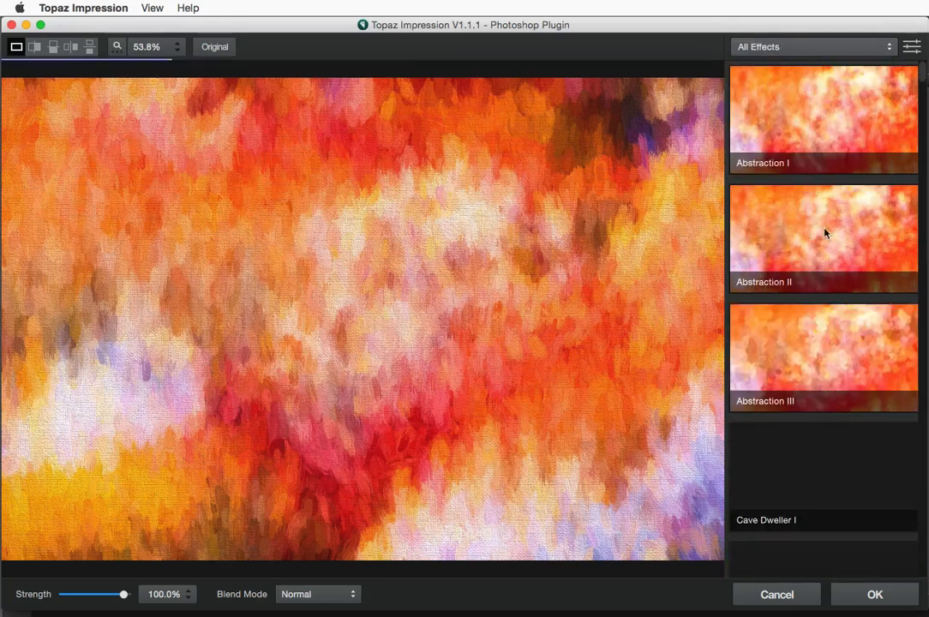
pyautogui.click(801, 47)
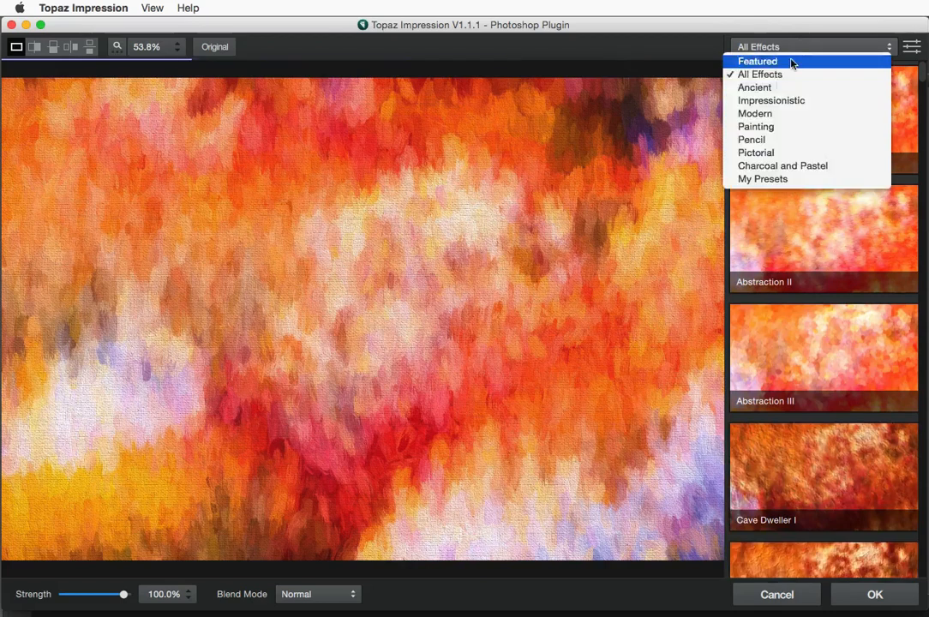
pyautogui.click(769, 62)
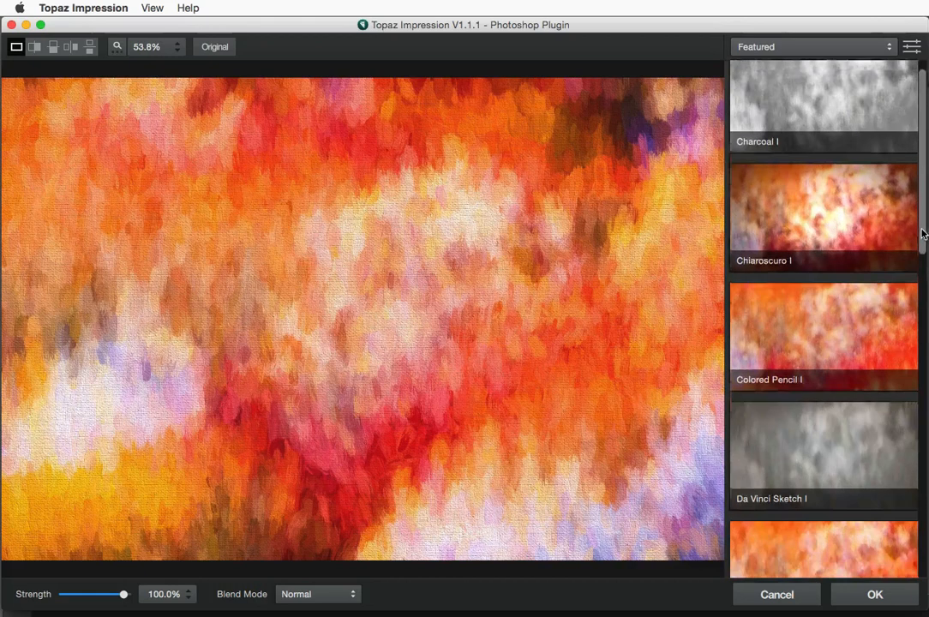
pyautogui.scroll(-3, 921, 240)
pyautogui.click(794, 223)
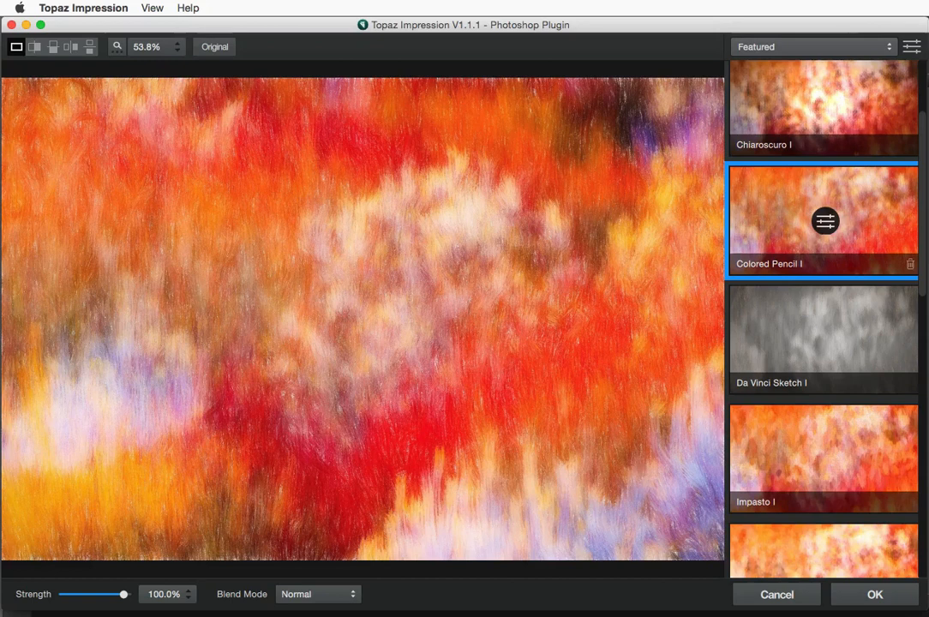
# Choose the Impasto I preset from the Impressionistic effects and inspect its brush strokes at 100% with the navigator hidden.
pyautogui.click(780, 46)
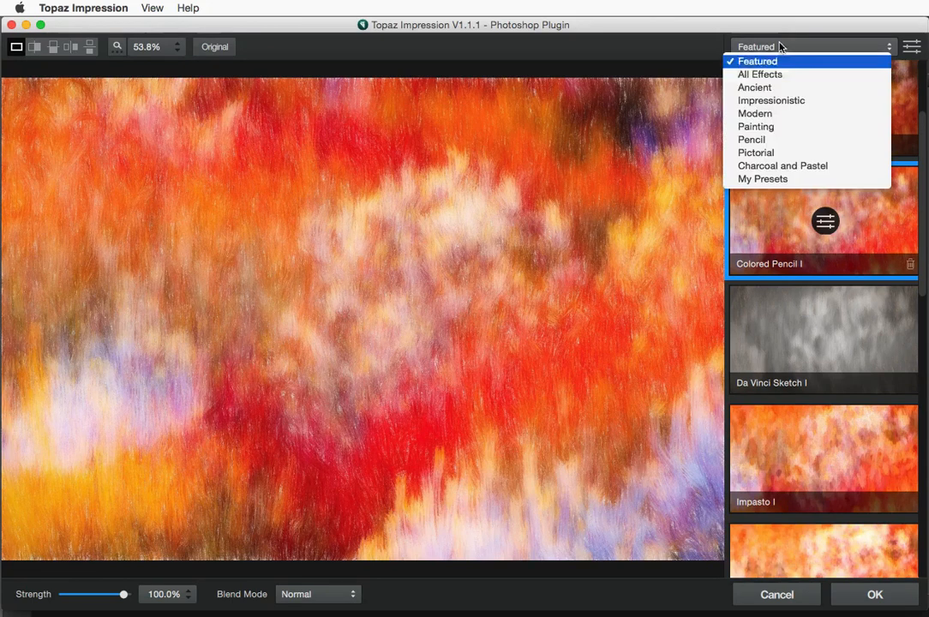
pyautogui.click(773, 101)
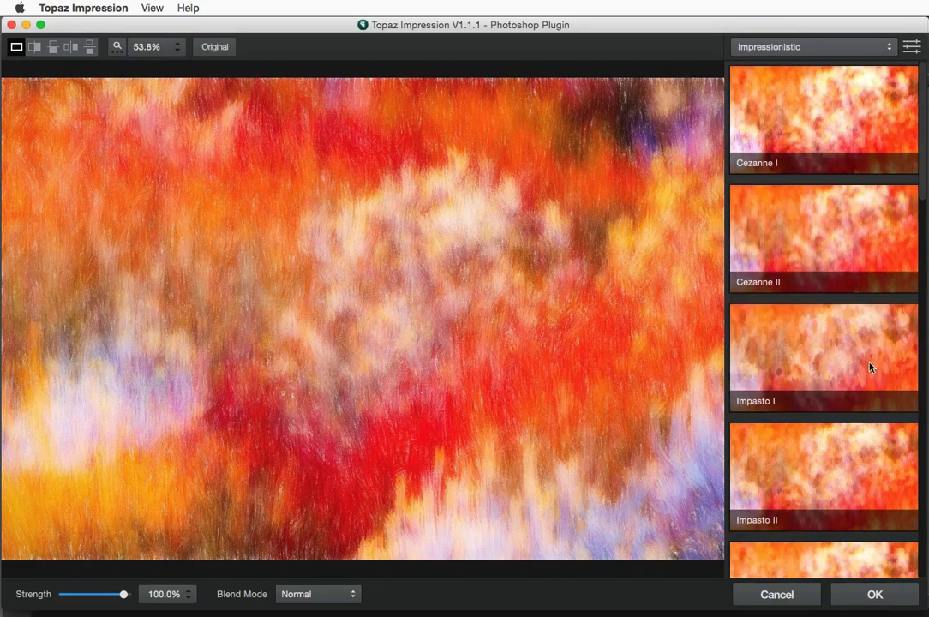
pyautogui.click(758, 336)
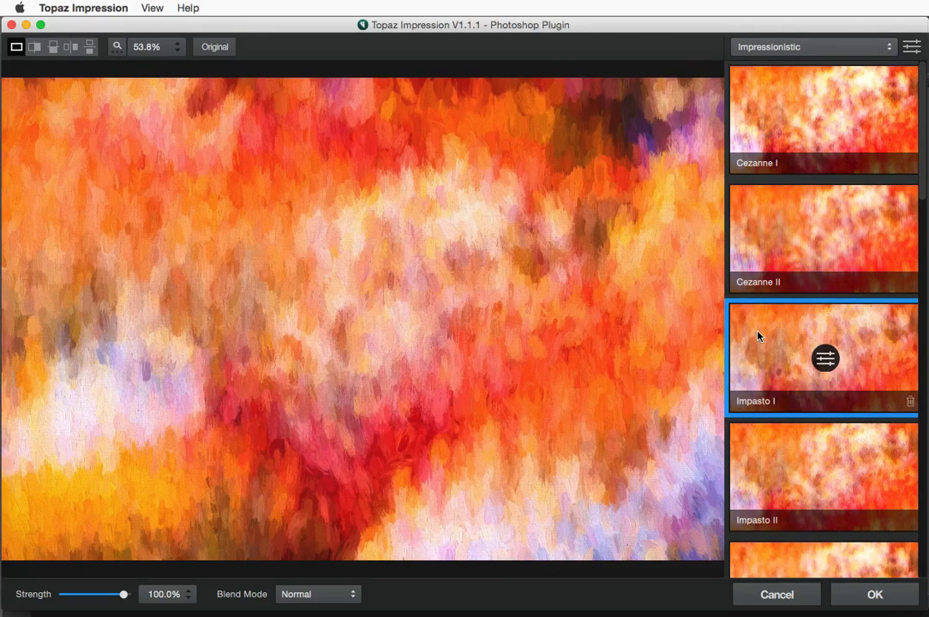
pyautogui.click(117, 49)
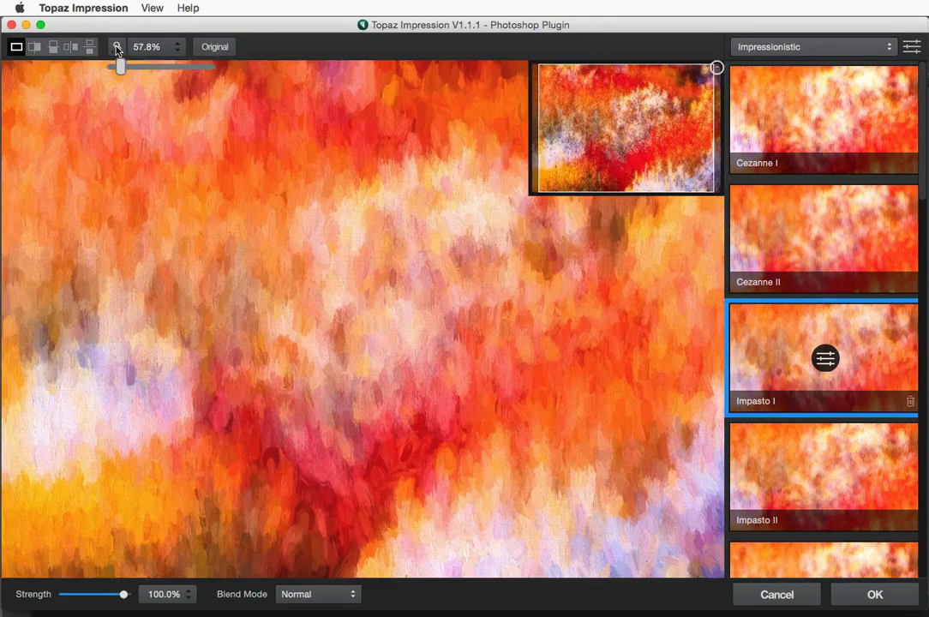
pyautogui.click(117, 49)
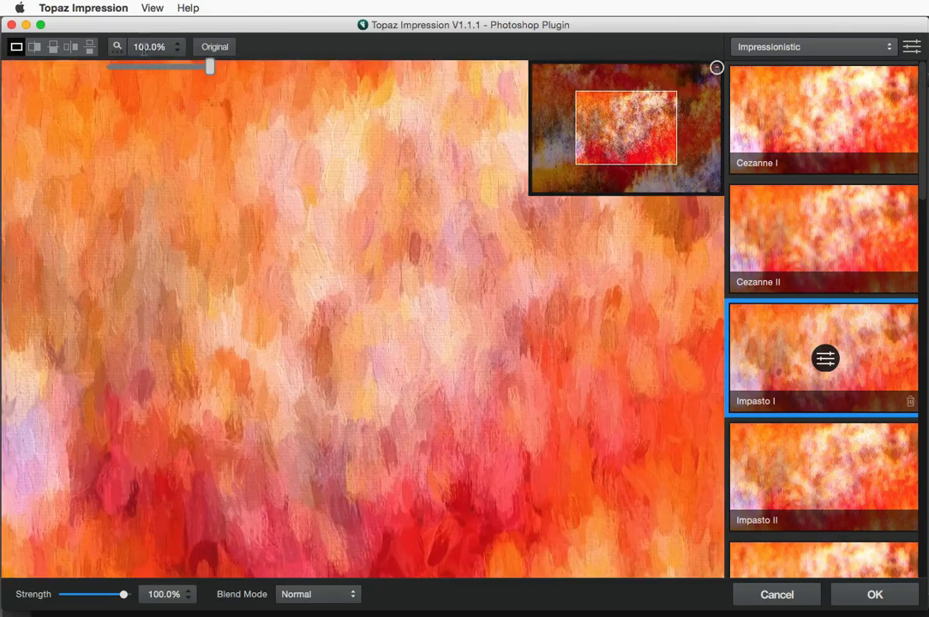
pyautogui.click(717, 68)
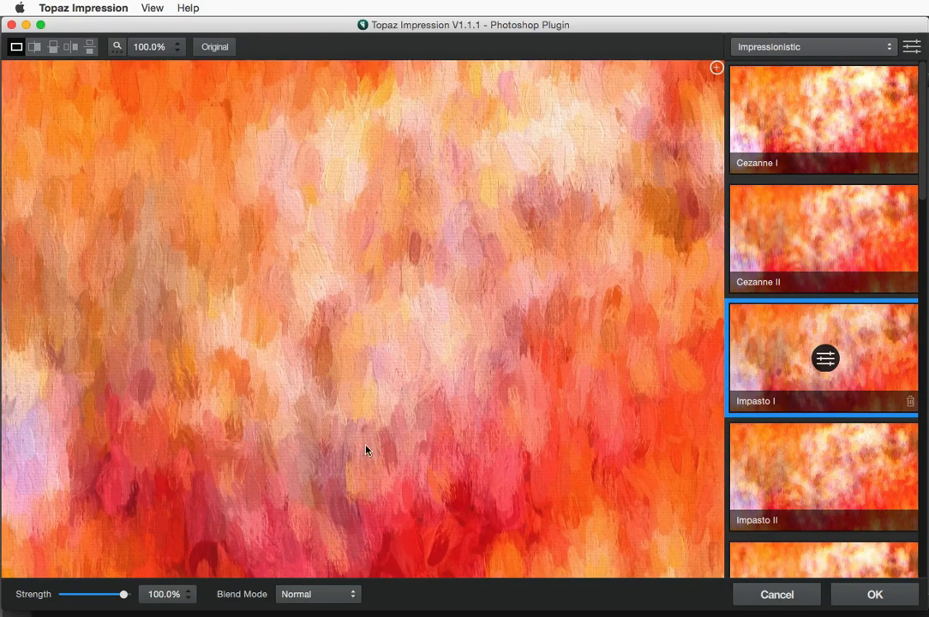
# Raise the Impasto I preset's canvas texture Strength to about 0.56, check the whole image, and apply the filter.
pyautogui.click(826, 358)
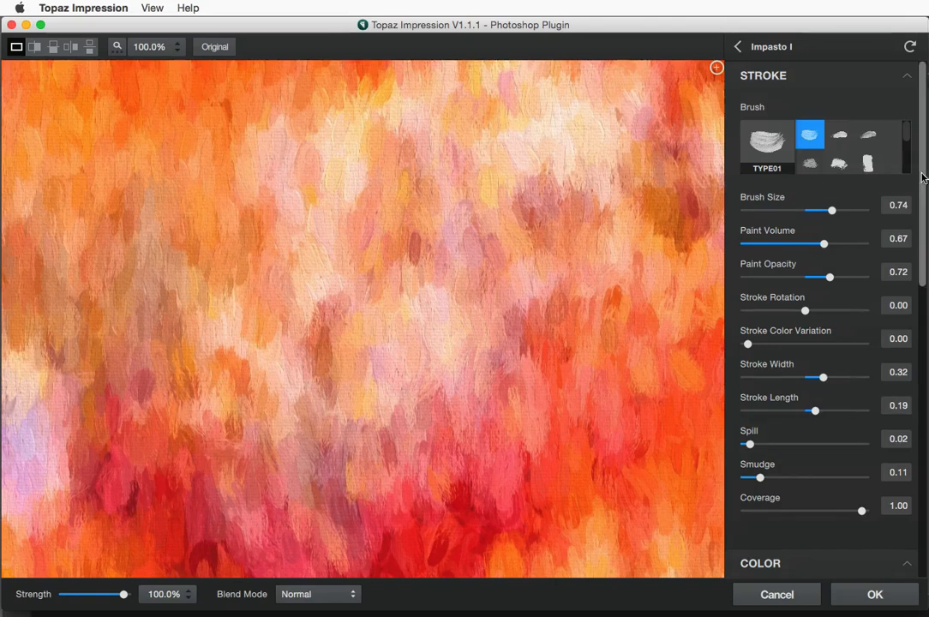
pyautogui.scroll(-1, 923, 182)
pyautogui.scroll(-10, 922, 182)
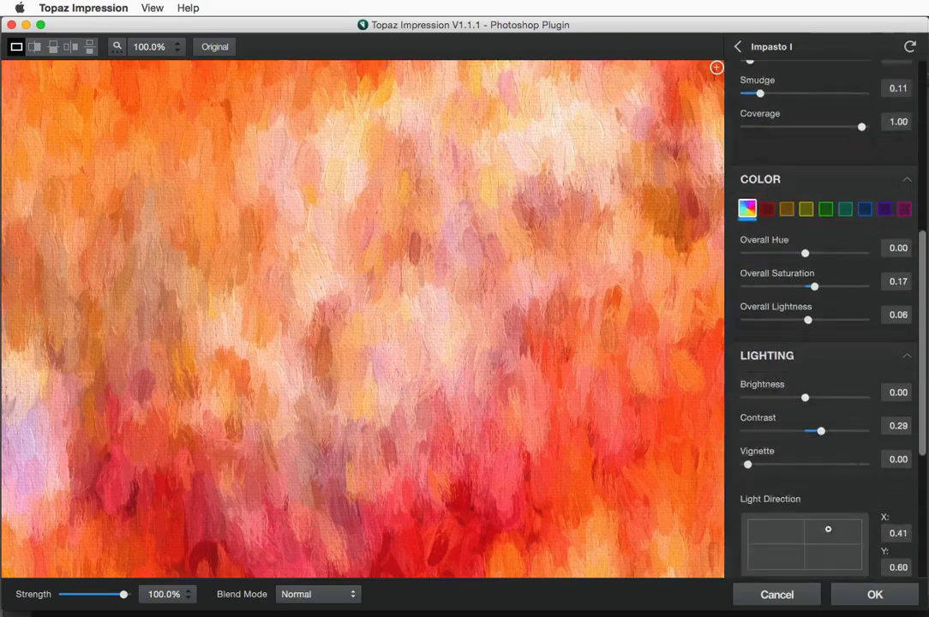
pyautogui.scroll(-5, 830, 390)
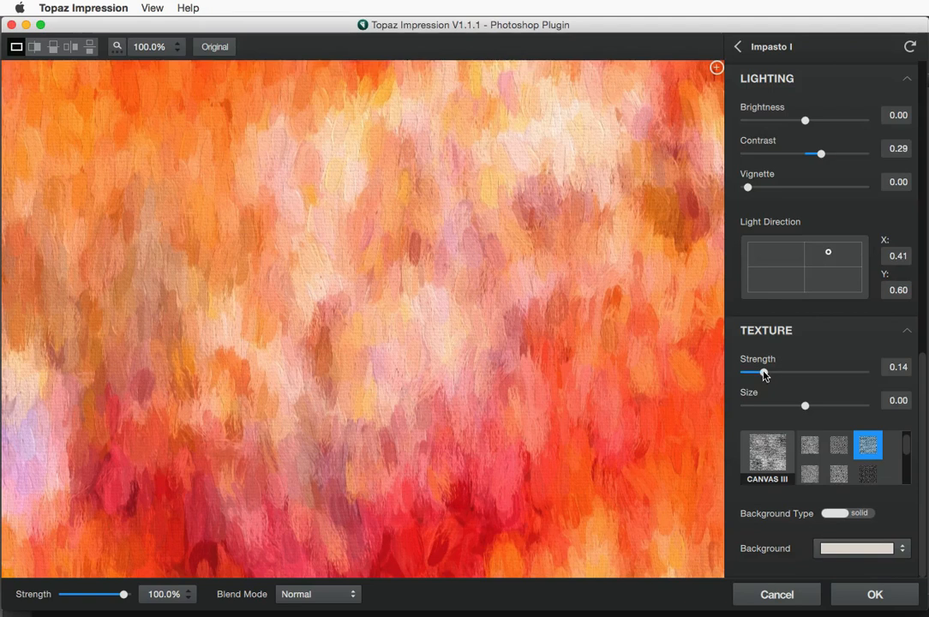
pyautogui.moveTo(765, 374); pyautogui.dragTo(811, 375)
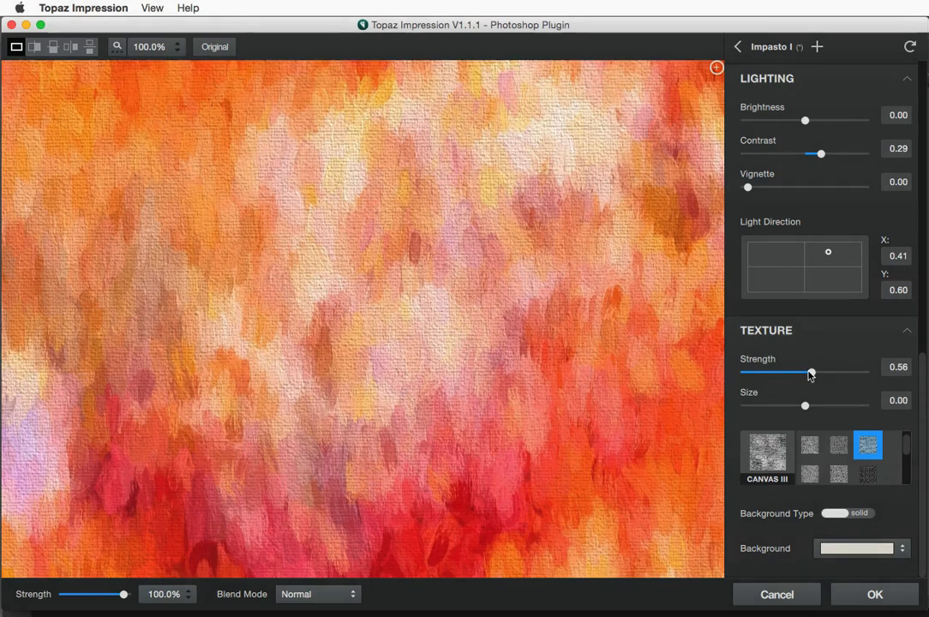
pyautogui.moveTo(811, 374); pyautogui.dragTo(813, 374)
pyautogui.click(116, 47)
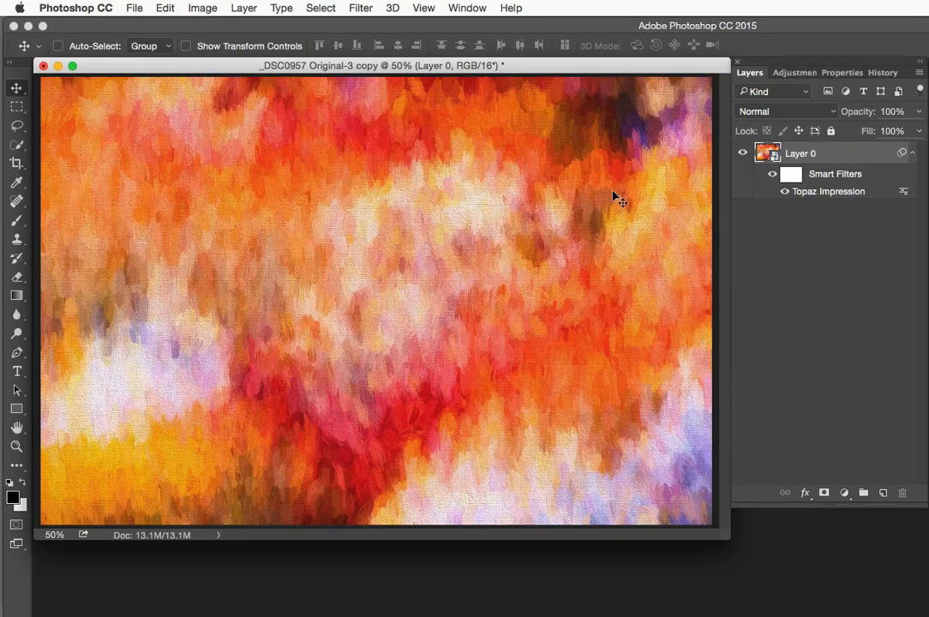
# Switch to the _DSC0957 Original-3 document and review Snapshot 1, Snapshot 2 and Snapshot 3 in its history.
pyautogui.hotkey('ctrl', 'Tab')
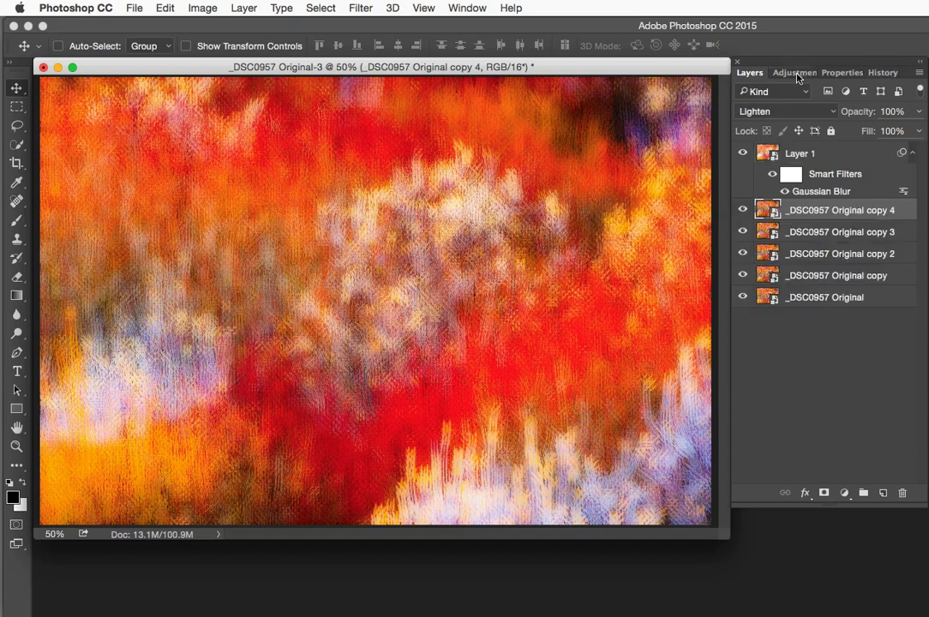
pyautogui.click(874, 73)
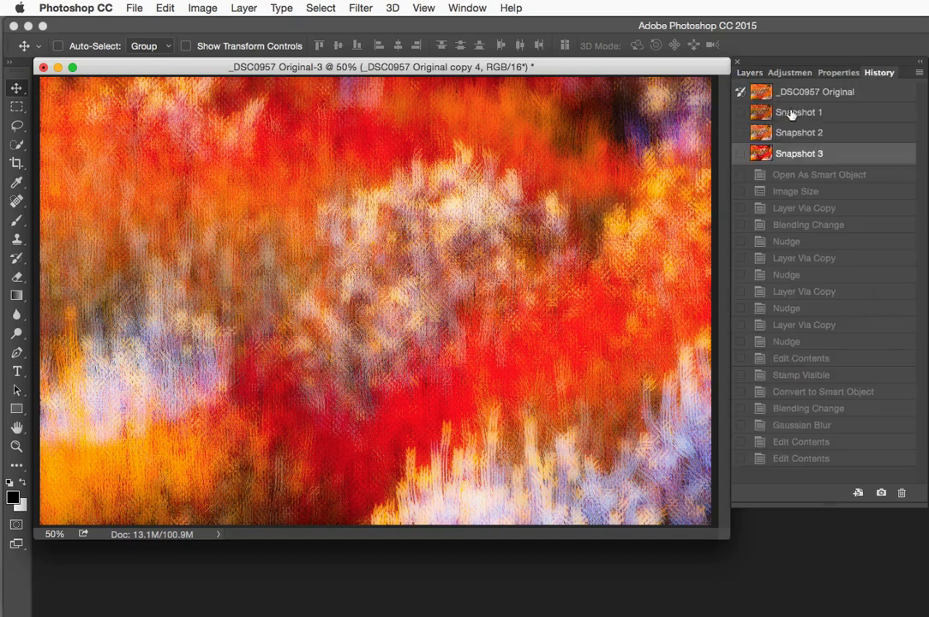
pyautogui.click(790, 113)
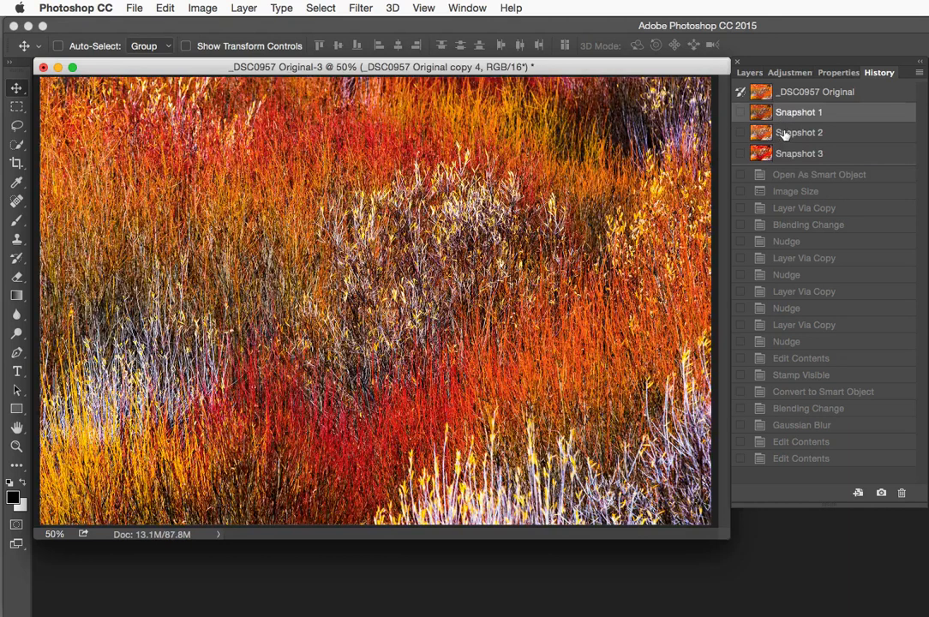
pyautogui.click(786, 135)
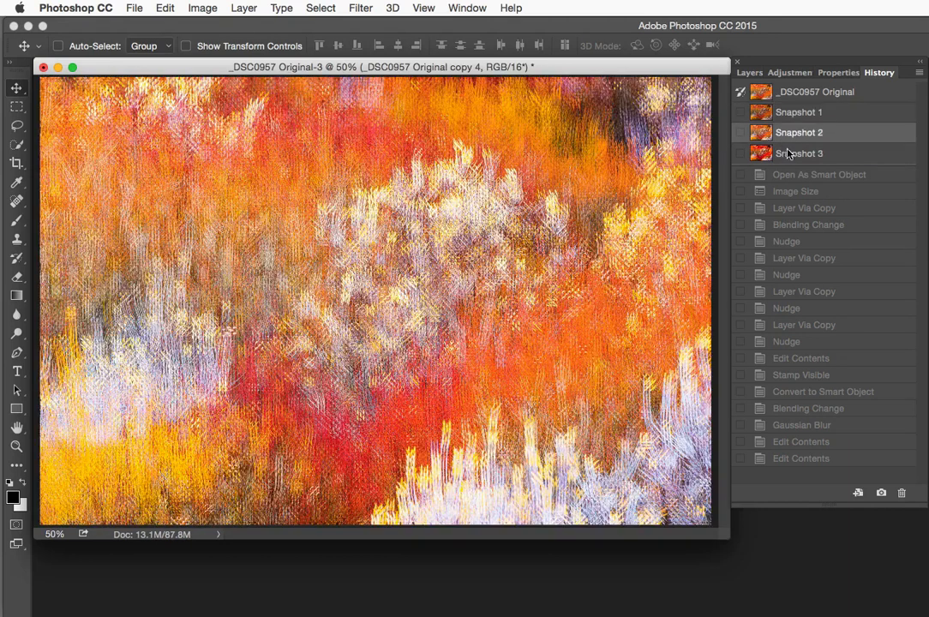
pyautogui.click(788, 154)
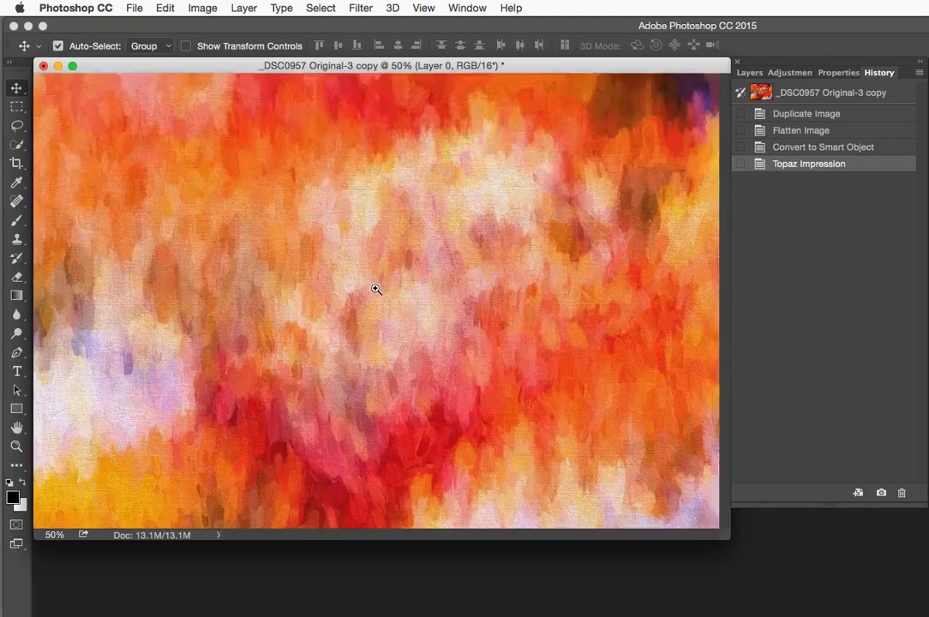
# Inspect the brush strokes and canvas texture of the Topaz Impression result in the duplicate at 100%, including its lower-right area.
pyautogui.keyDown('super'); pyautogui.click(376, 290); pyautogui.keyUp('super')
pyautogui.keyDown('super'); pyautogui.click(438, 305); pyautogui.keyUp('super')
pyautogui.moveTo(545, 347); pyautogui.dragTo(369, 233)
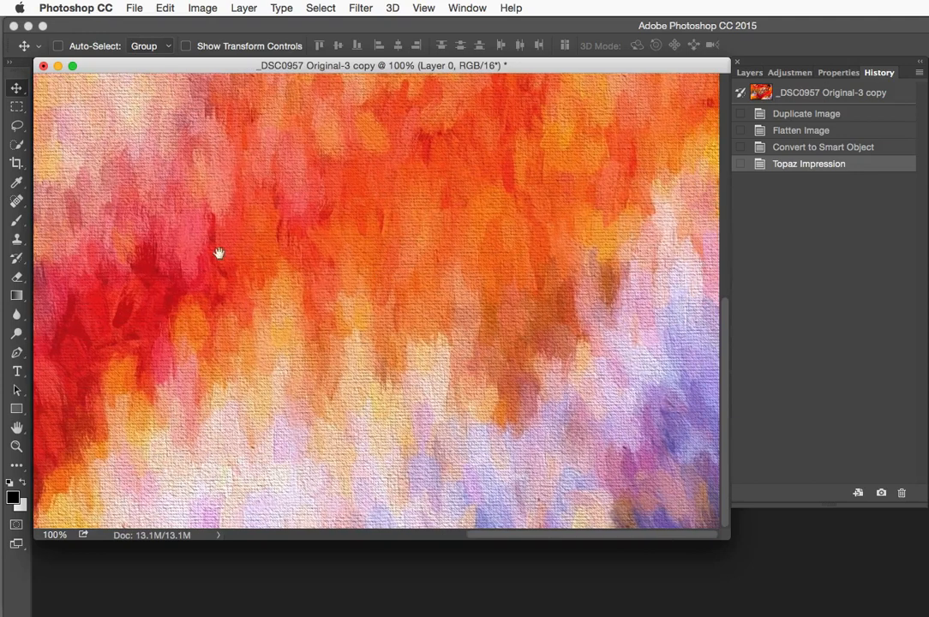
pyautogui.keyDown('alt'); pyautogui.keyDown('super'); pyautogui.click(355, 252); pyautogui.keyUp('super'); pyautogui.keyUp('alt')
pyautogui.keyDown('alt'); pyautogui.keyDown('super'); pyautogui.click(324, 240); pyautogui.keyUp('super'); pyautogui.keyUp('alt')
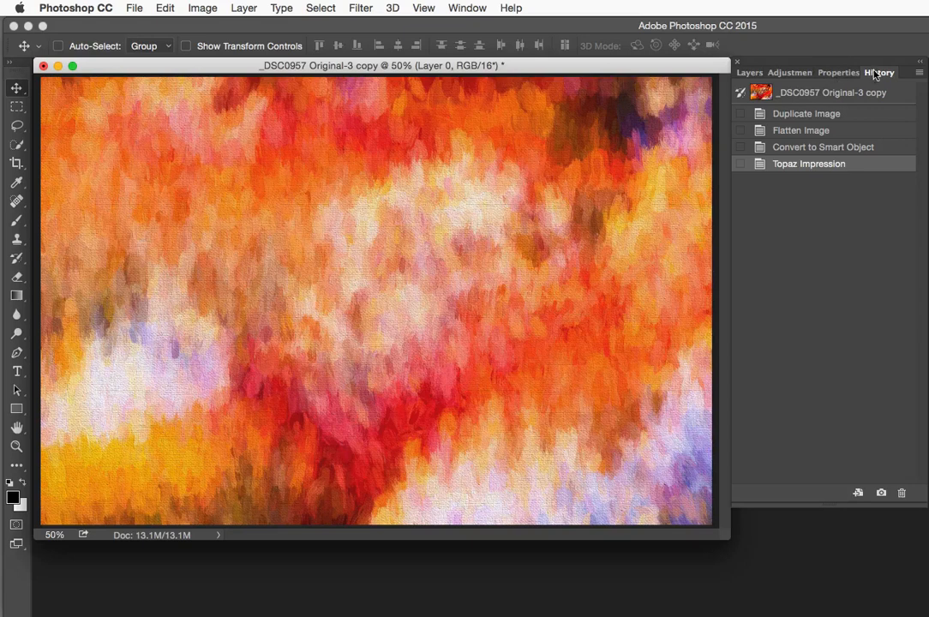
# Compare Snapshot 1 of the _DSC0957 Original-3 document with the finished painting in the duplicate document.
pyautogui.hotkey('ctrl', 'Tab')
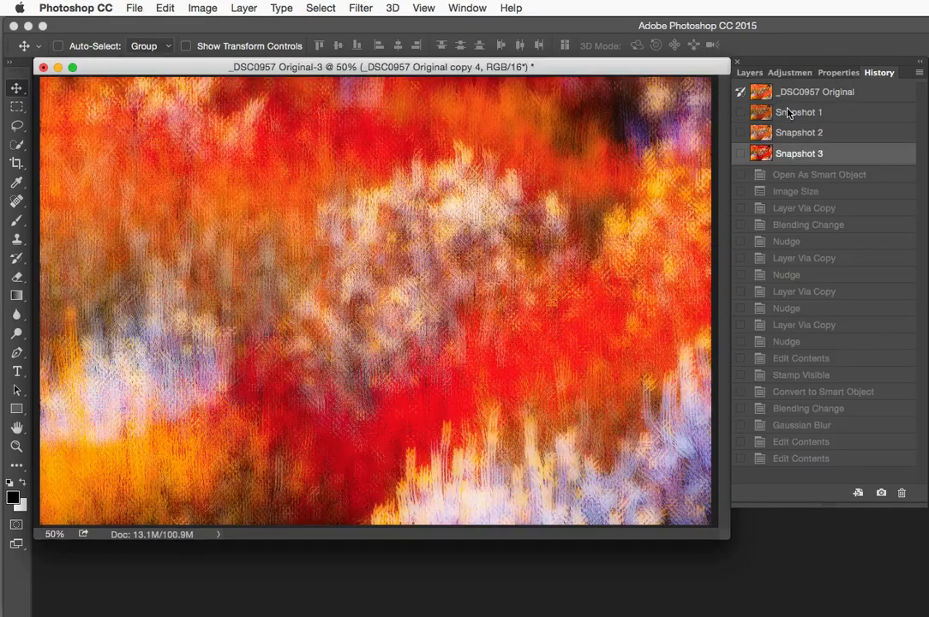
pyautogui.click(786, 113)
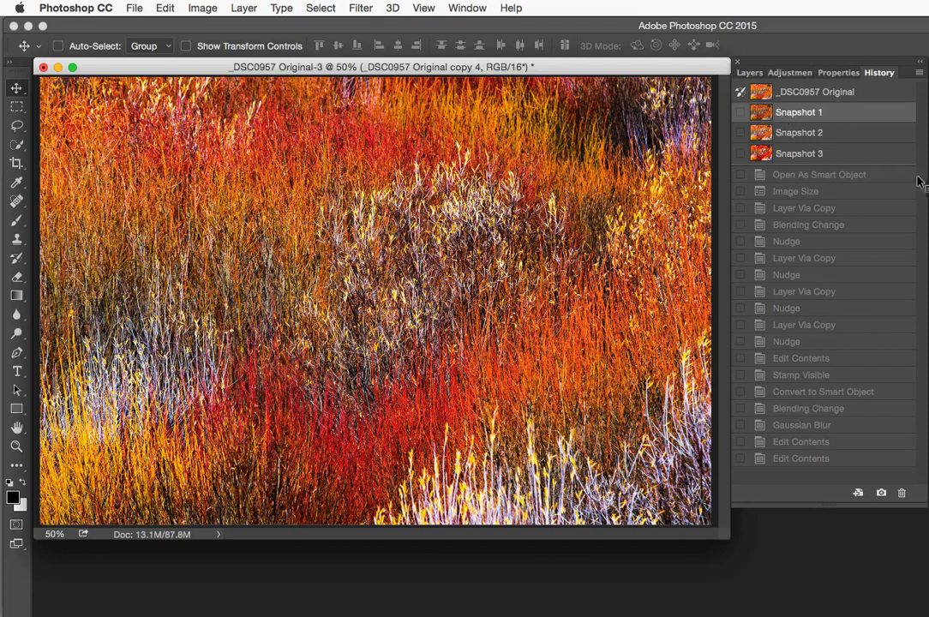
pyautogui.hotkey('ctrl', 'Tab')
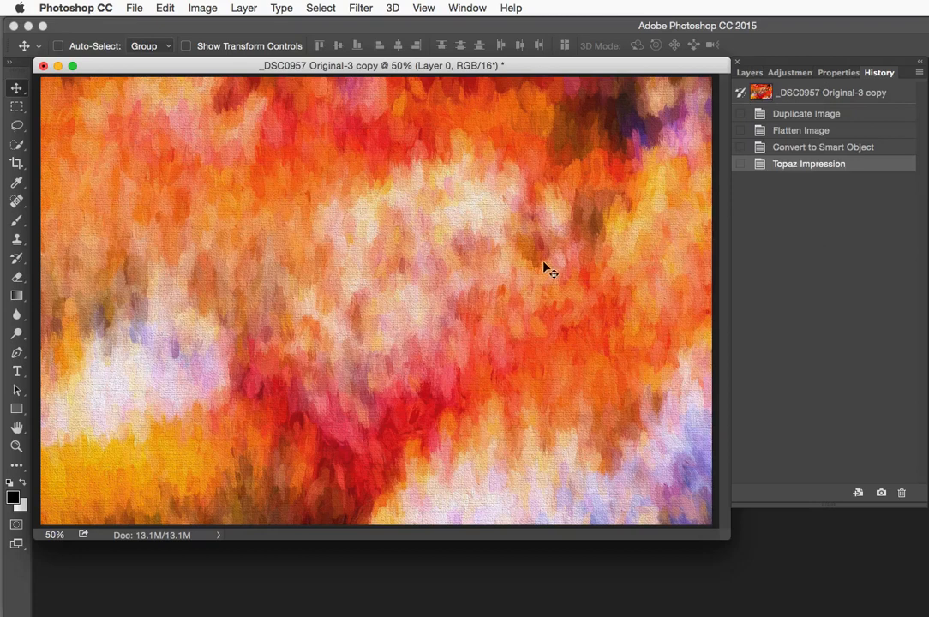